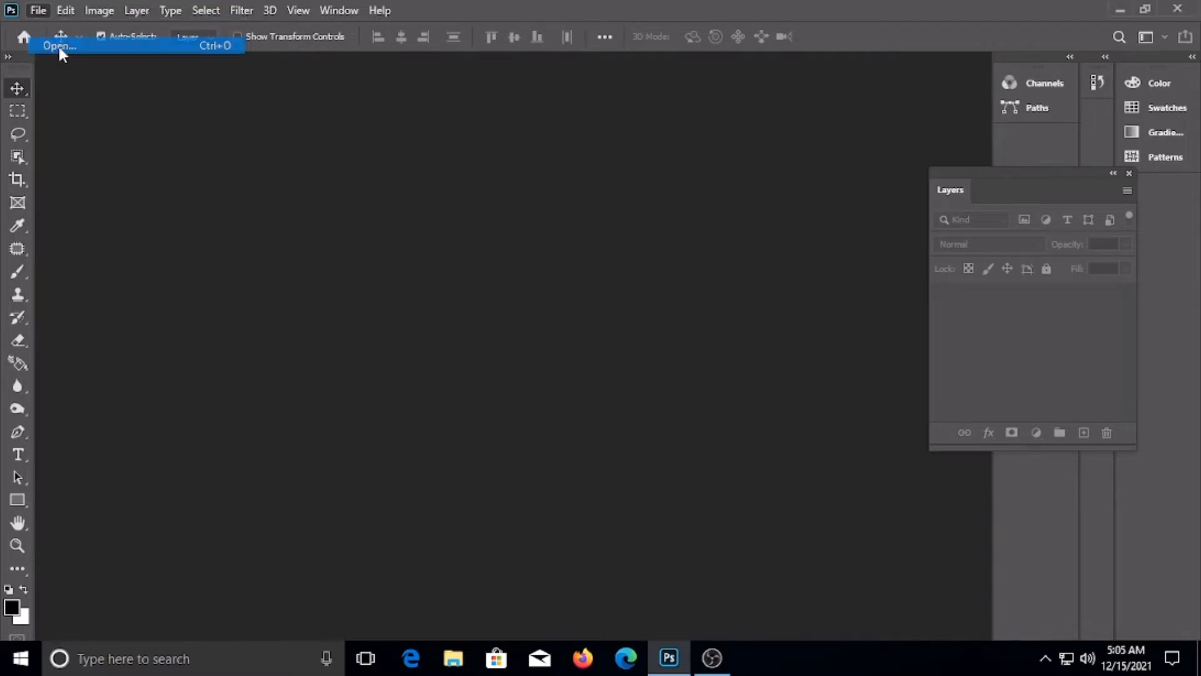
Open the hghgh photo from the all folder in Downloads.
left_click_drag(564, 289, 156, 117)
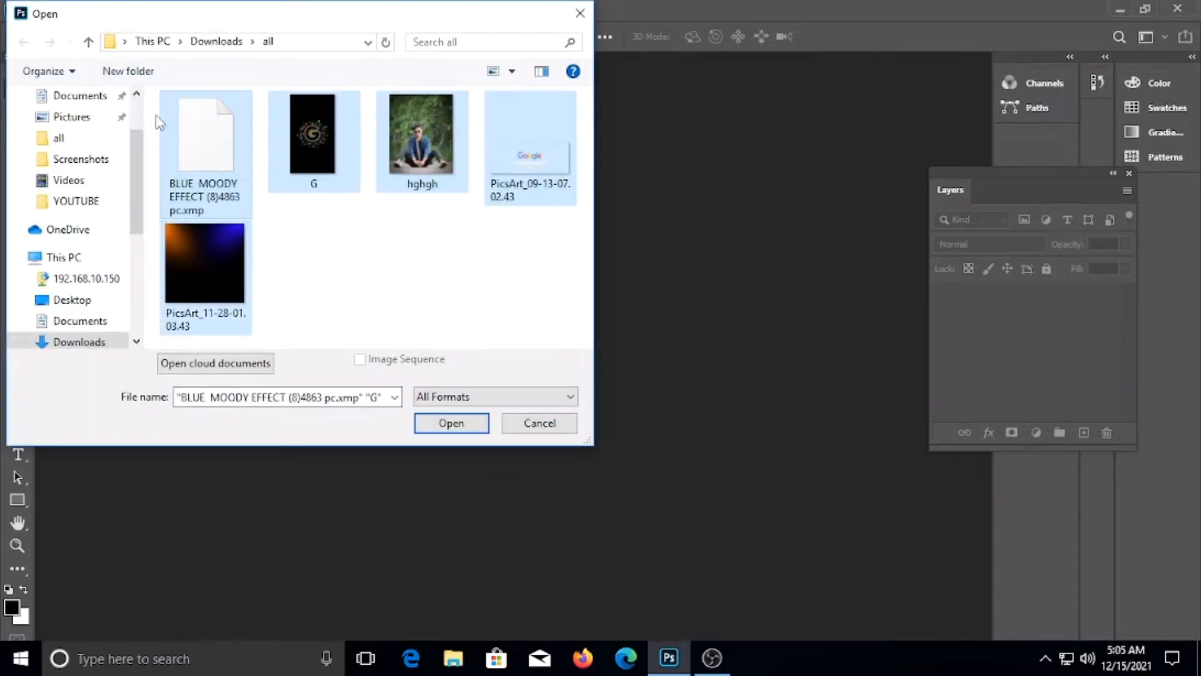
left_click(156, 116)
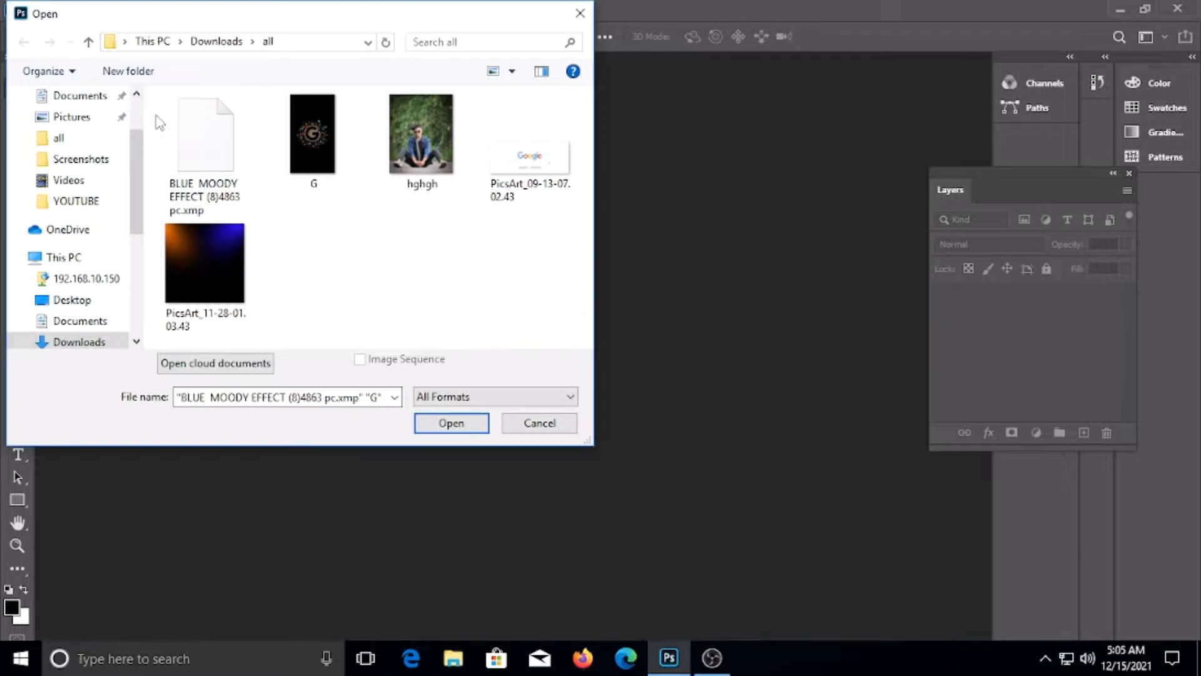
left_click(421, 134)
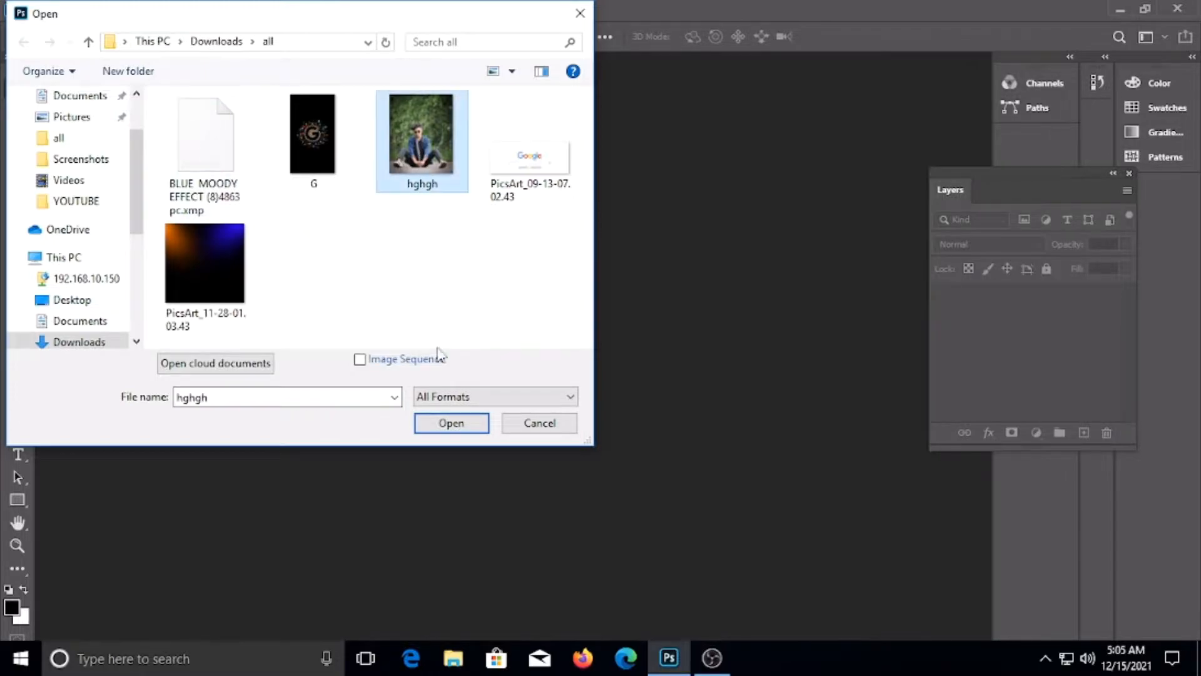
left_click(451, 423)
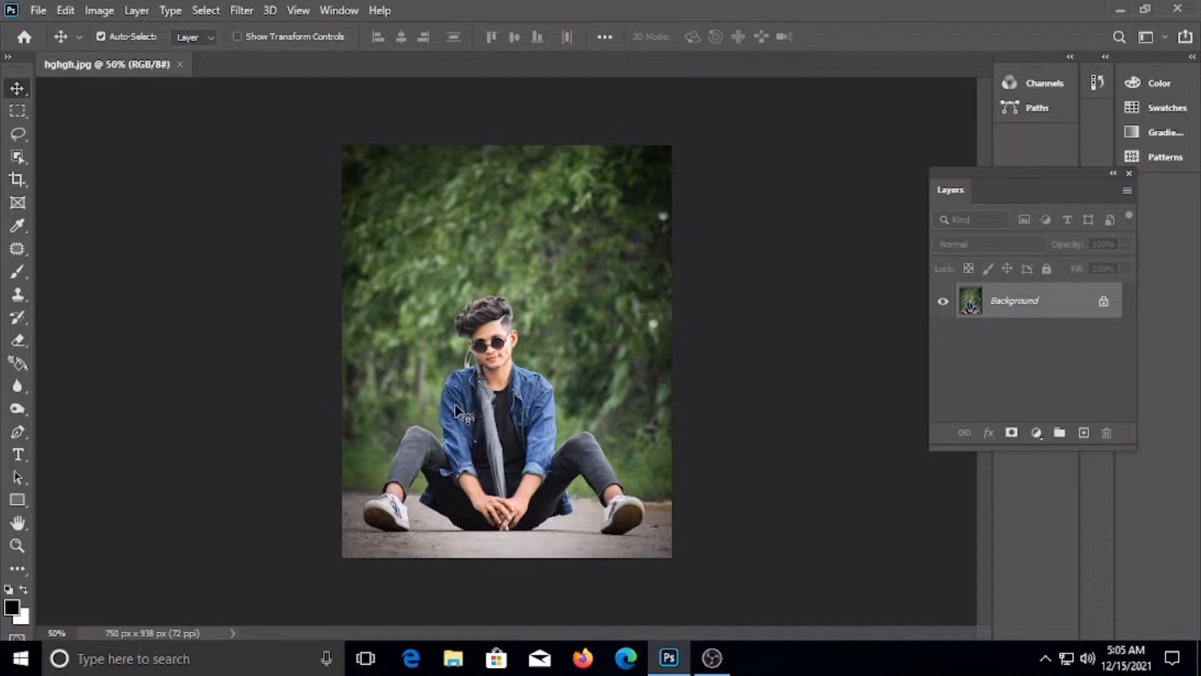
Crop the photo slightly narrower, to about 714 px wide, keeping the full height.
left_click(15, 188)
left_click(15, 187)
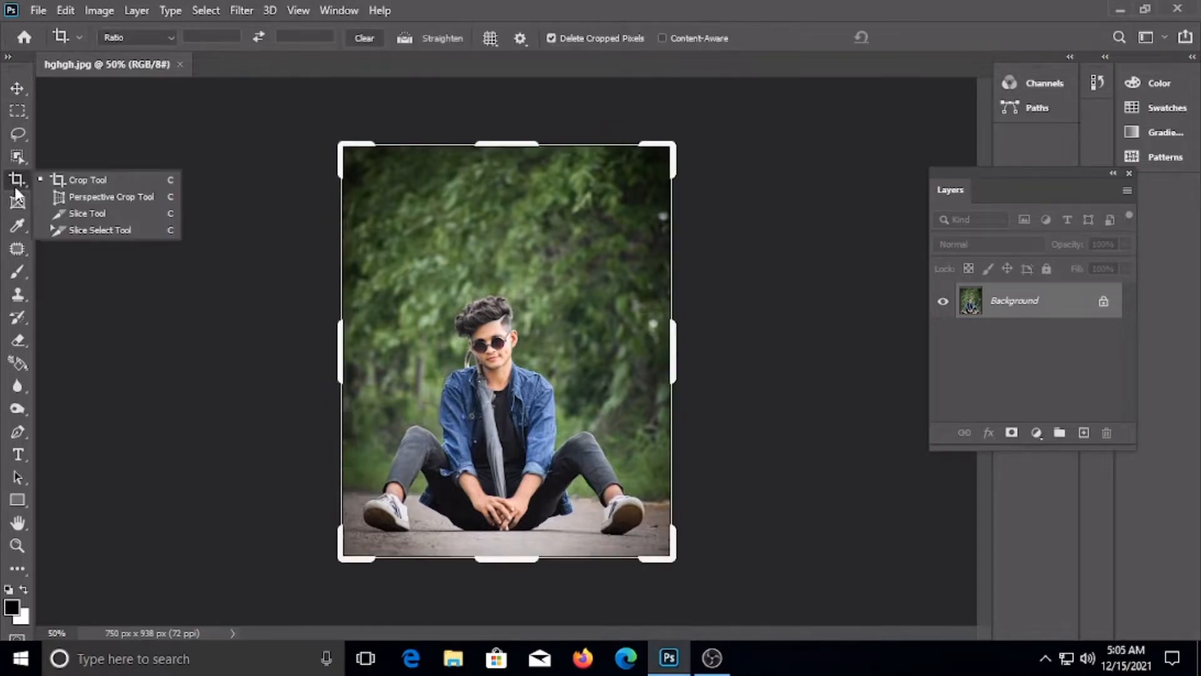
left_click(81, 185)
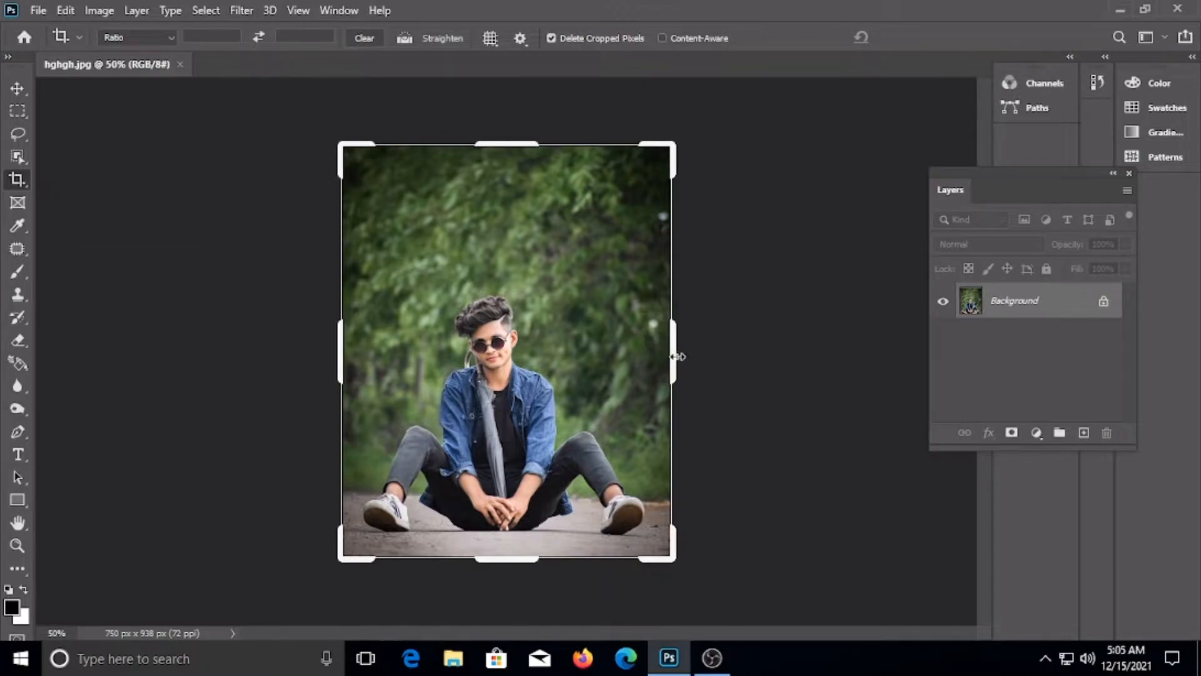
mouse_move(678, 357)
left_mouse_down()
mouse_move(665, 356)
mouse_move(668, 341)
left_mouse_up()
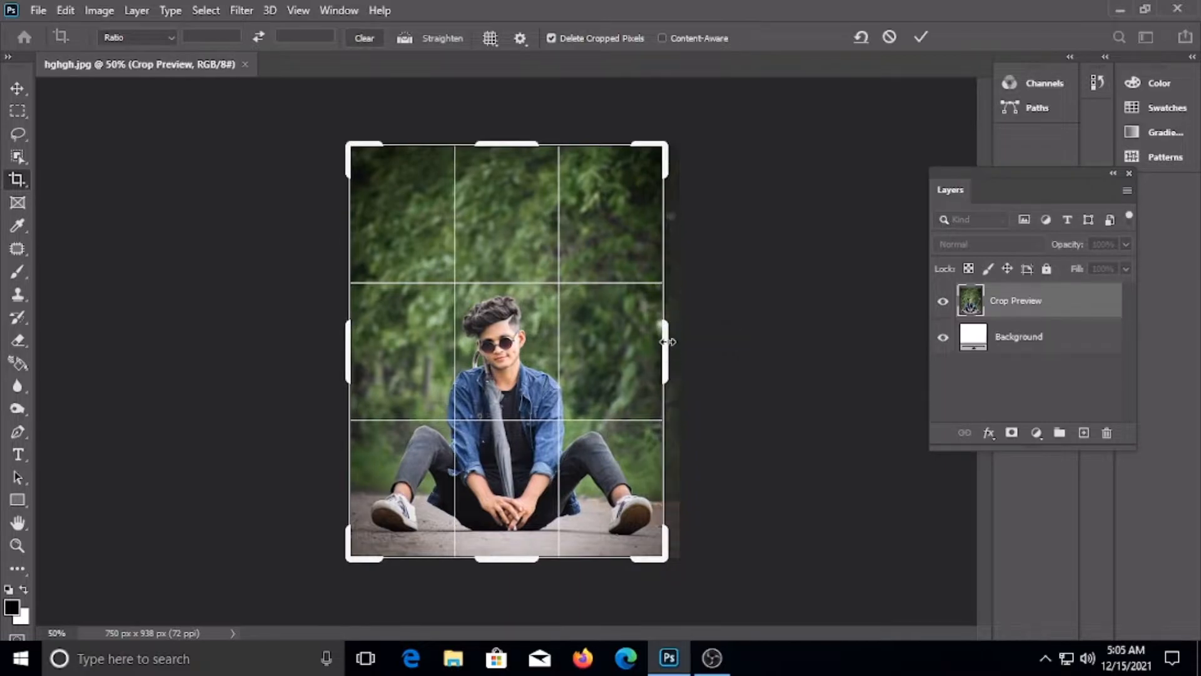
left_click(921, 36)
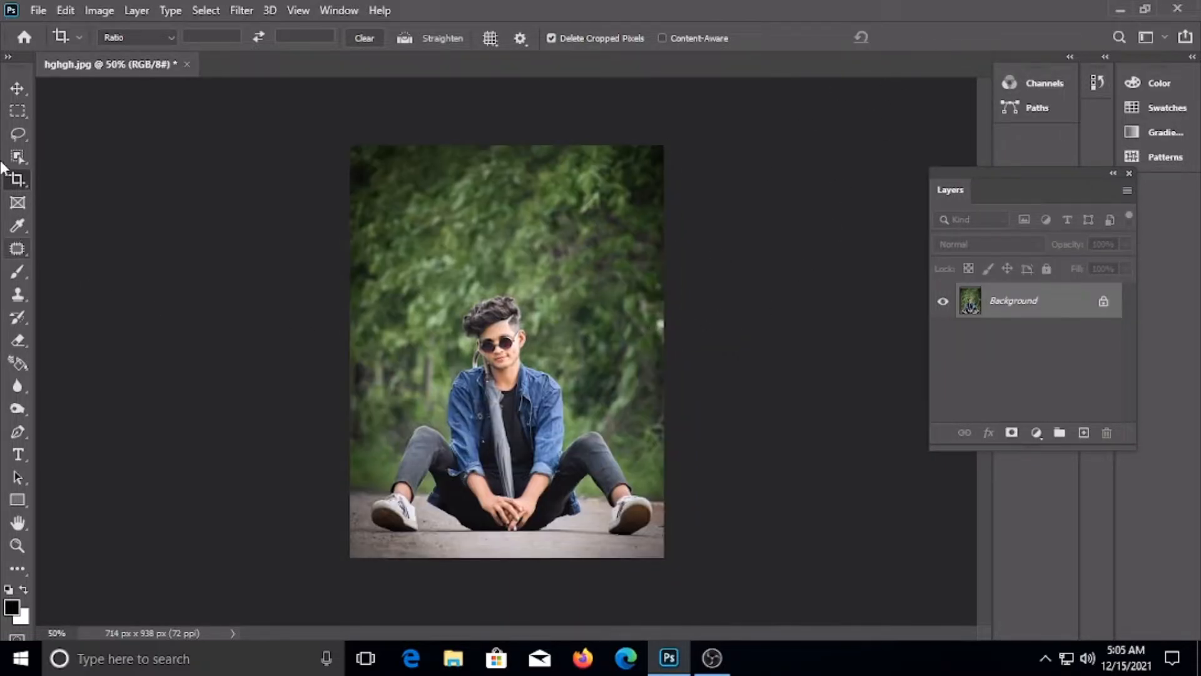
left_click(17, 88)
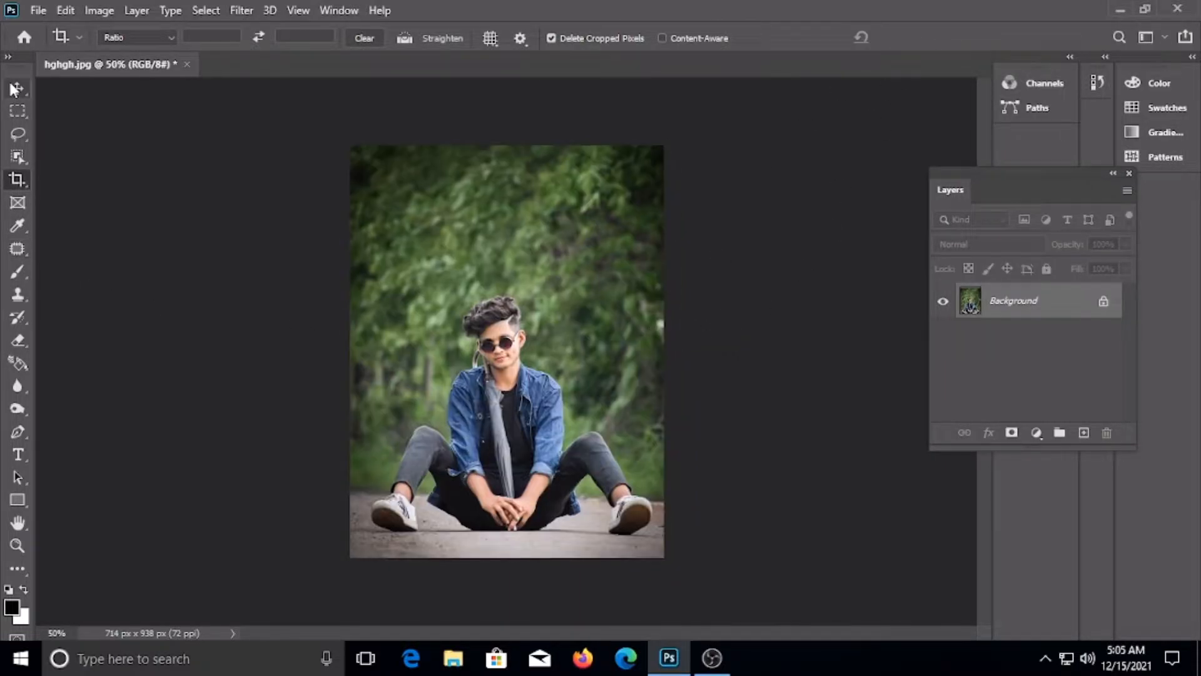
Apply the Camera Raw Filter with settings loaded from BLUE MOODY EFFECT (8)4863 pc.xmp, comparing the before and after views.
left_click(238, 11)
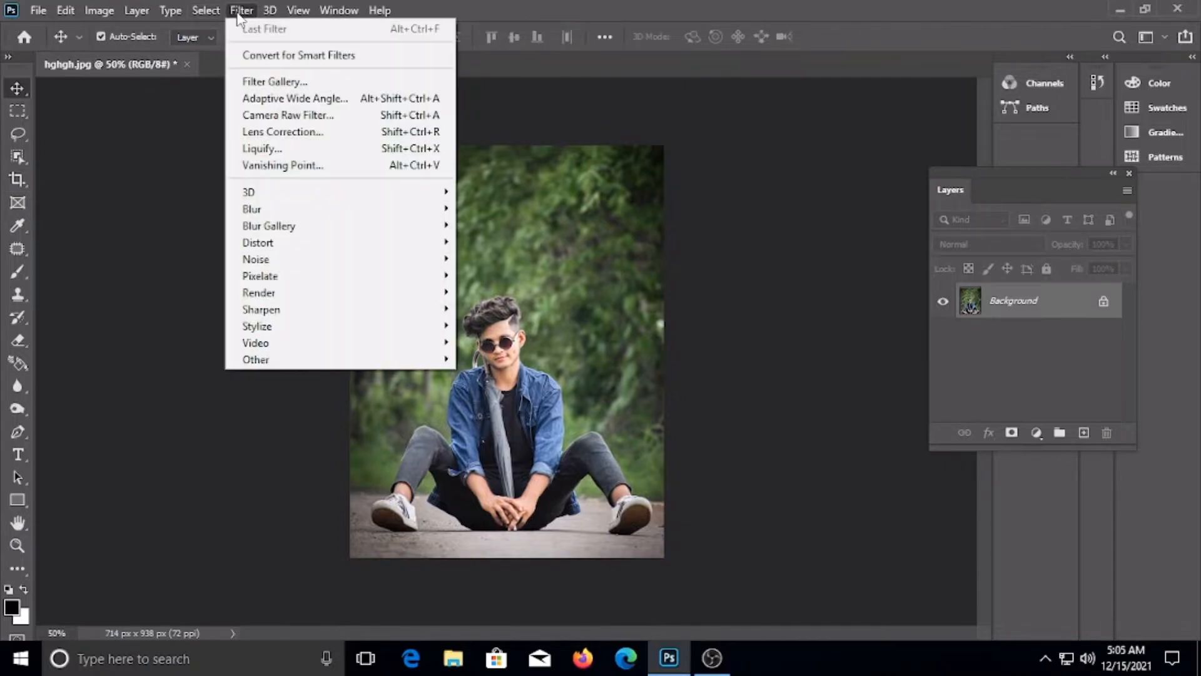
left_click(298, 118)
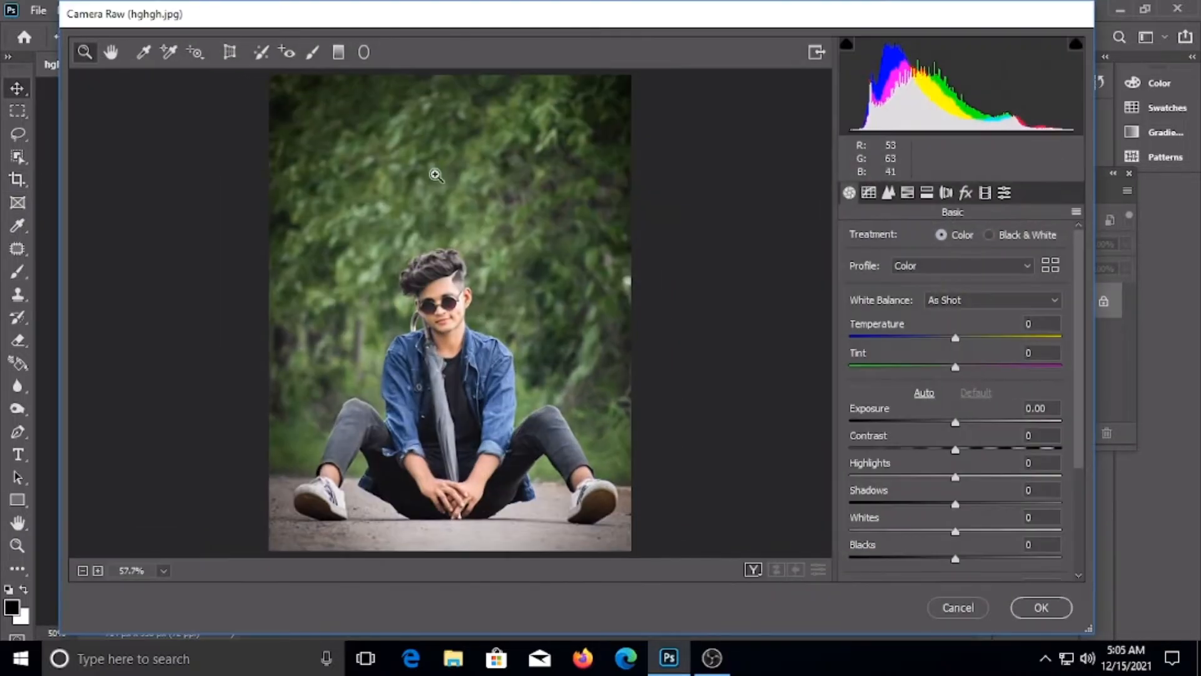
left_click(1075, 214)
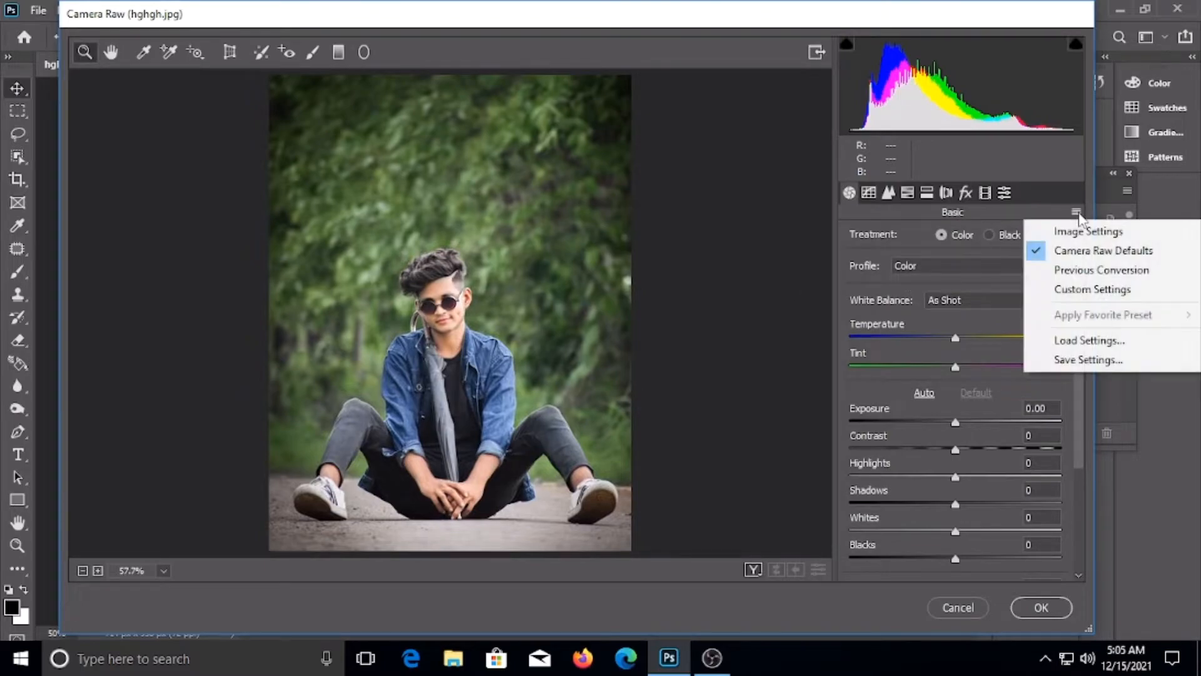
left_click(1095, 340)
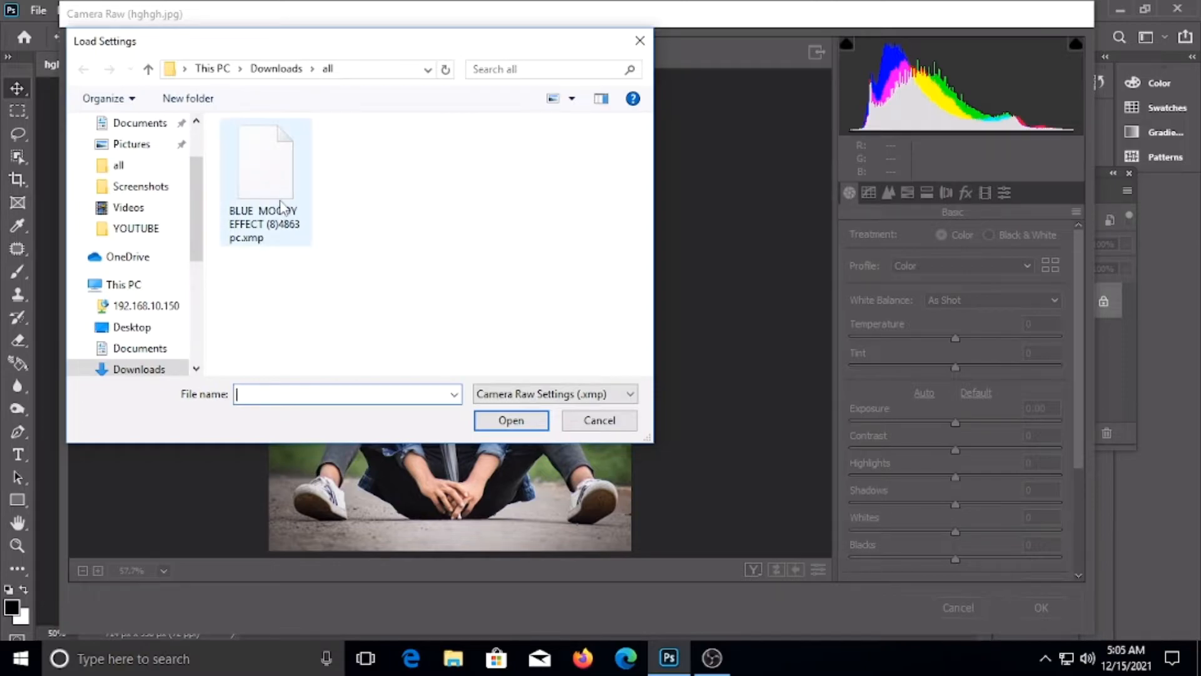
left_click(274, 189)
left_click(510, 420)
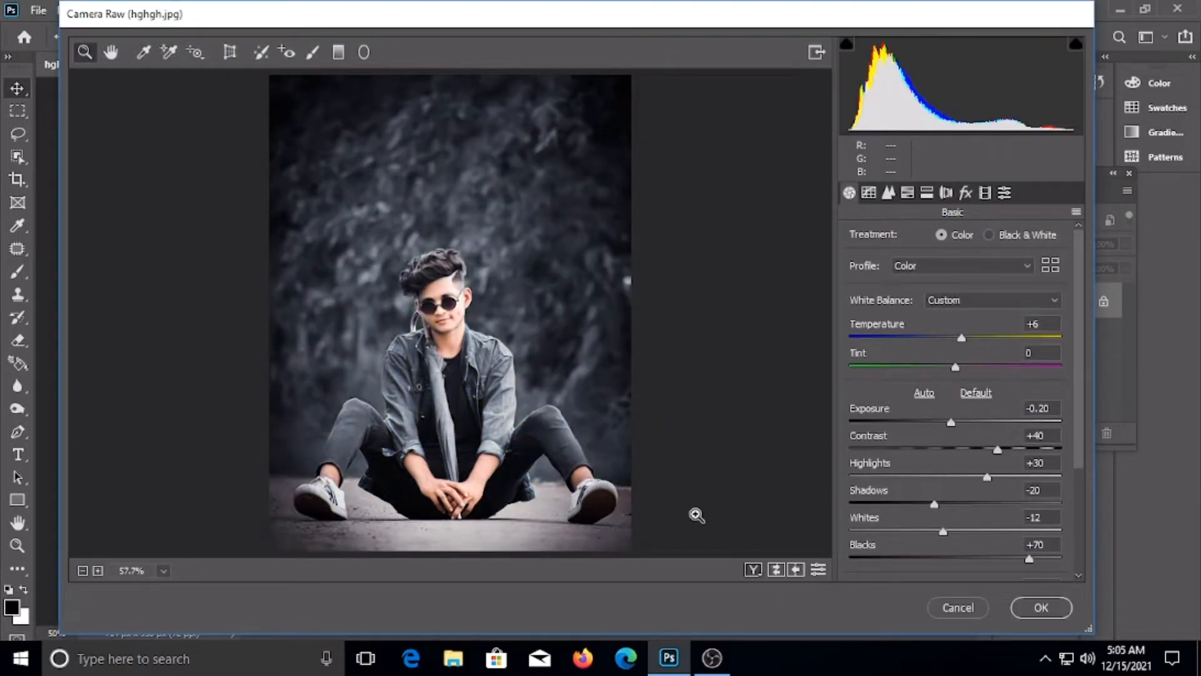
left_click(753, 570)
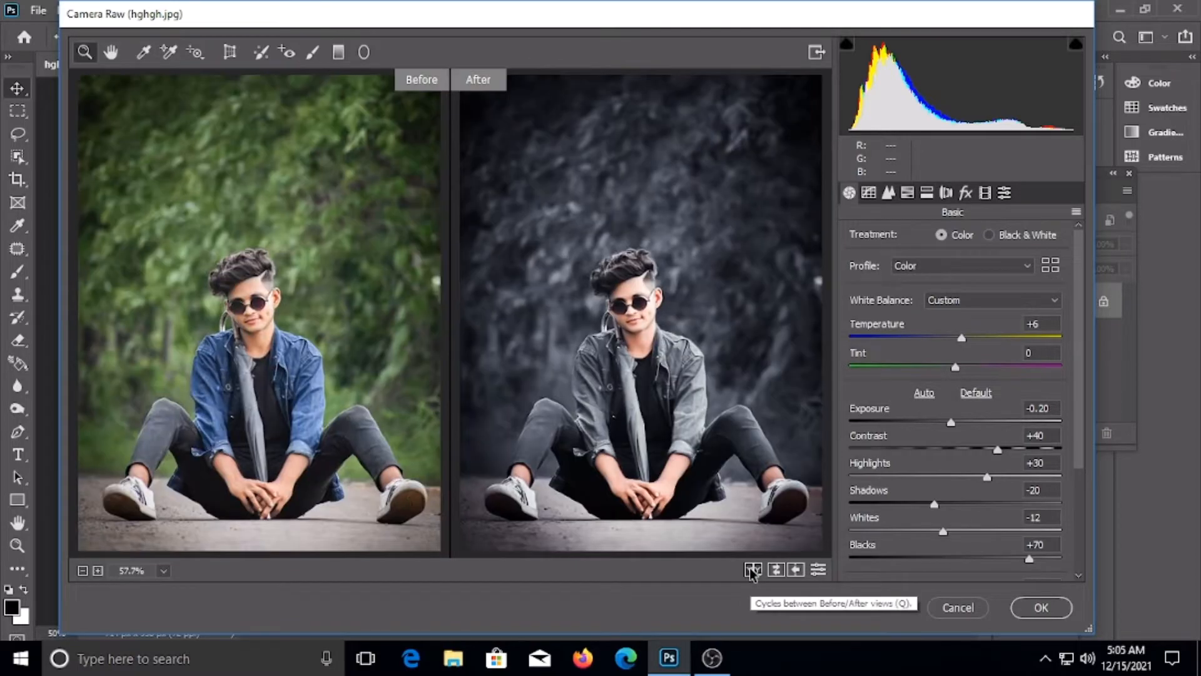
left_click(1041, 607)
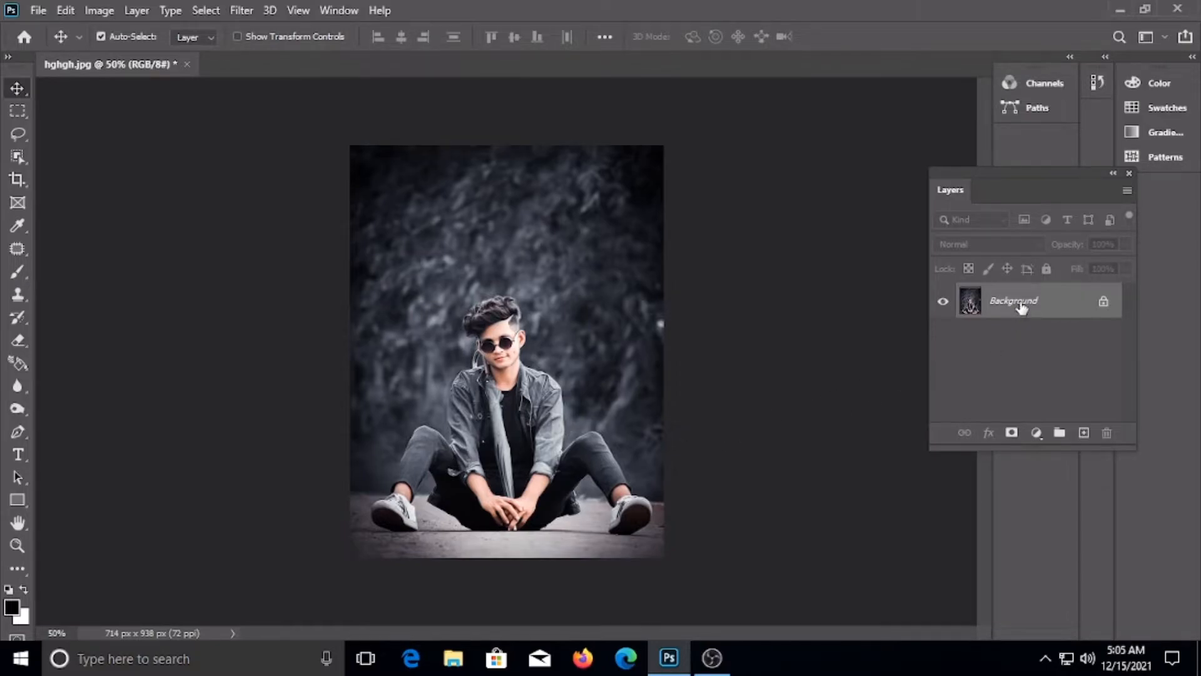
Duplicate the Background layer as Background copy in the same document.
right_click(1021, 304)
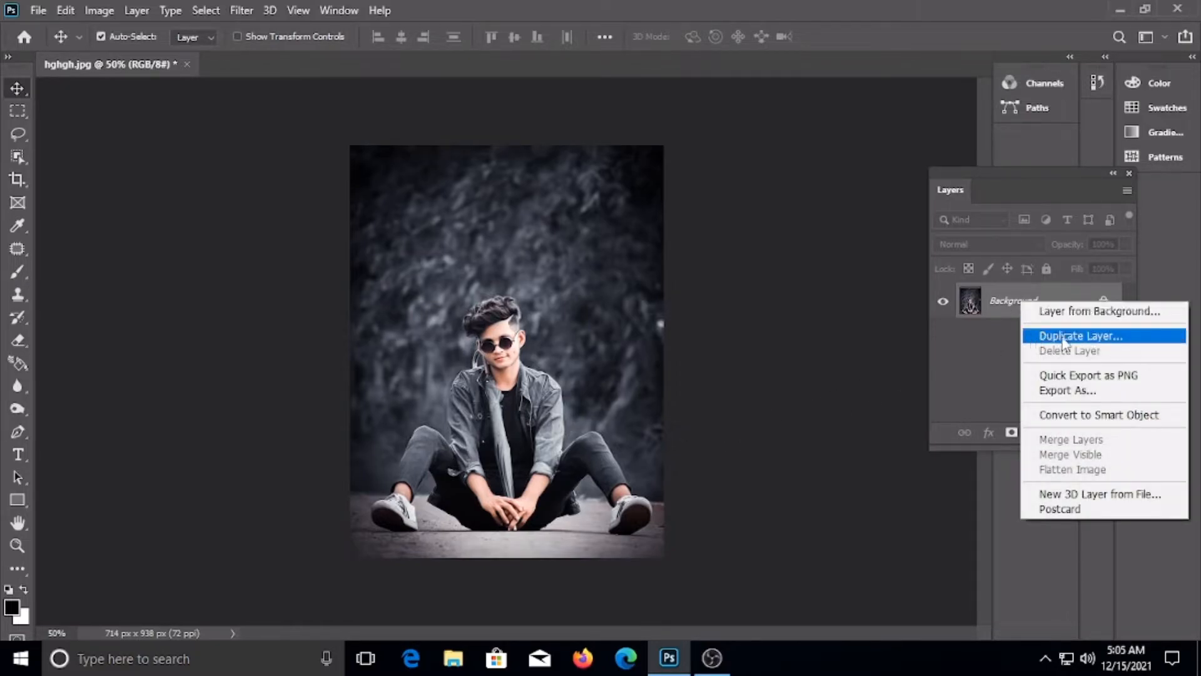
left_click(1064, 337)
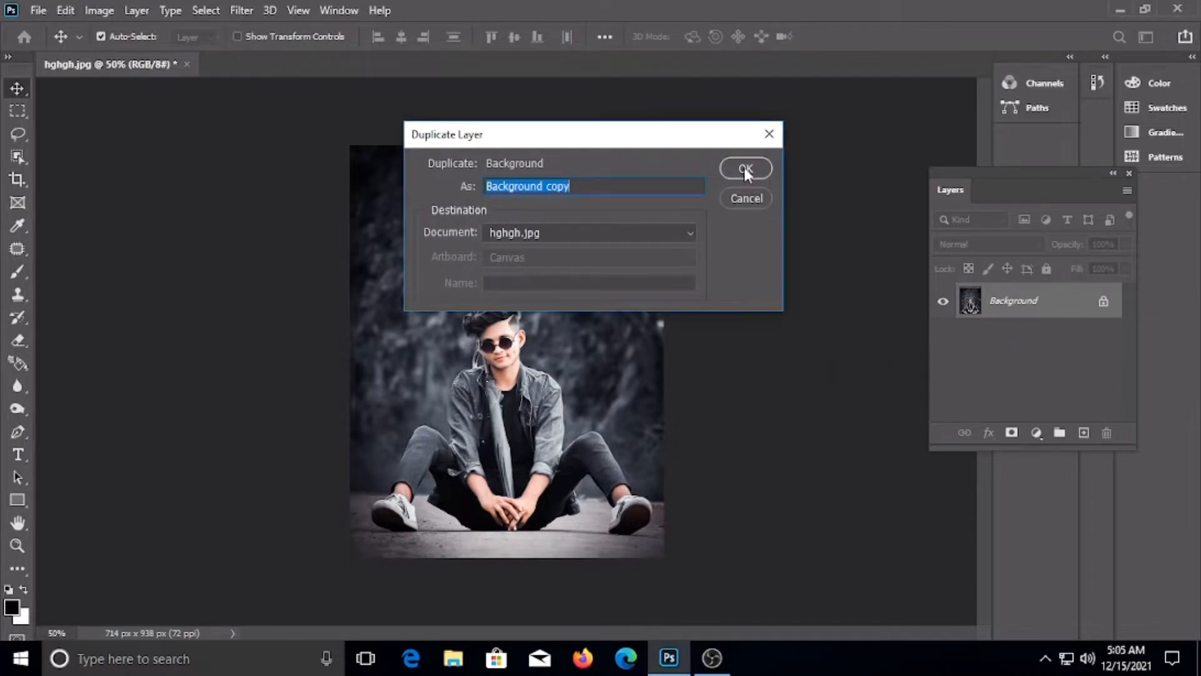
left_click(744, 167)
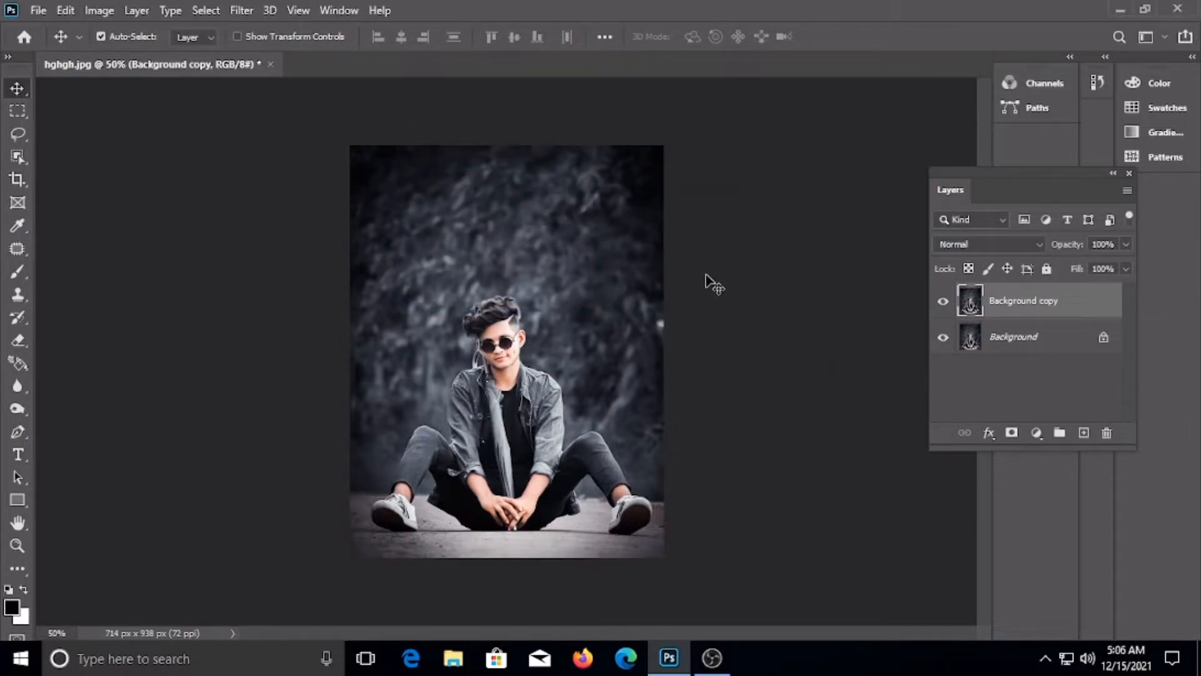
Open the G image and bring its Google logo artwork into the hghgh document as a new top layer.
key("ctrl+plus")
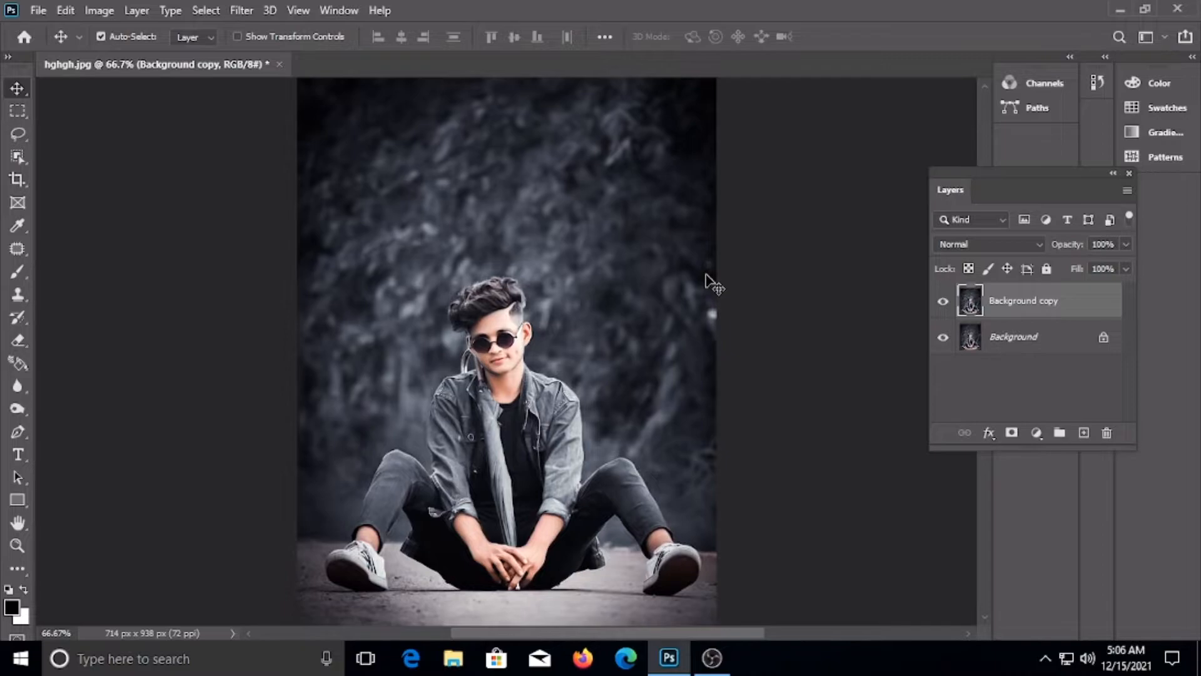
left_click(37, 11)
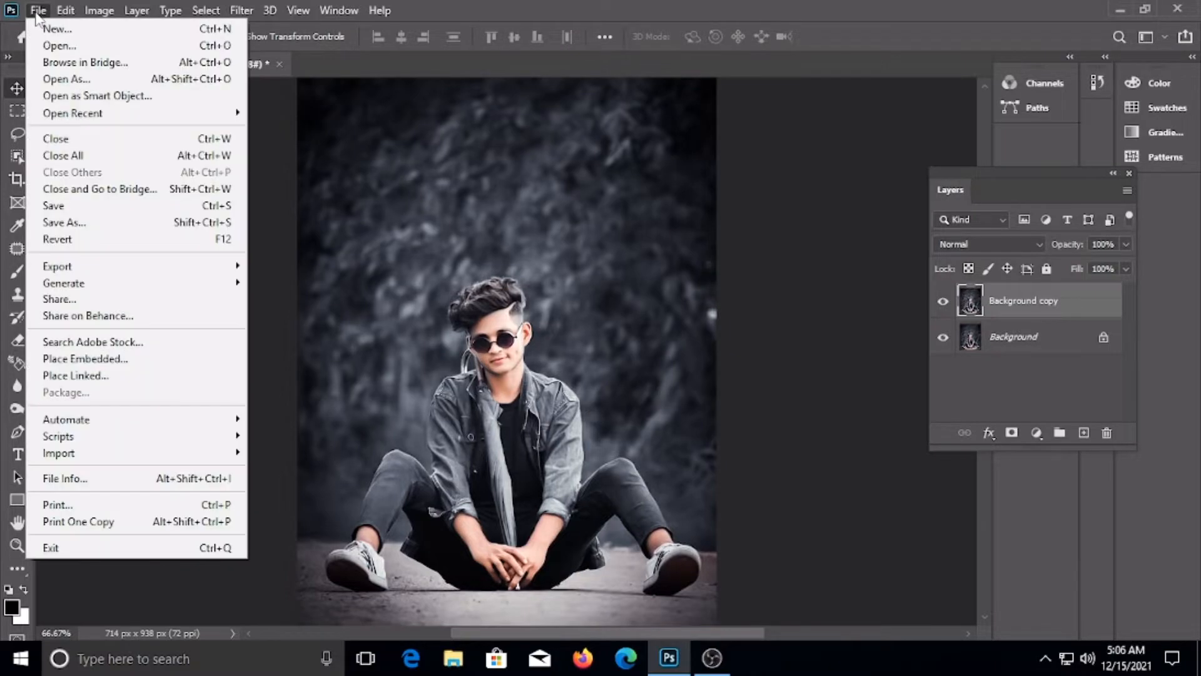
left_click(57, 48)
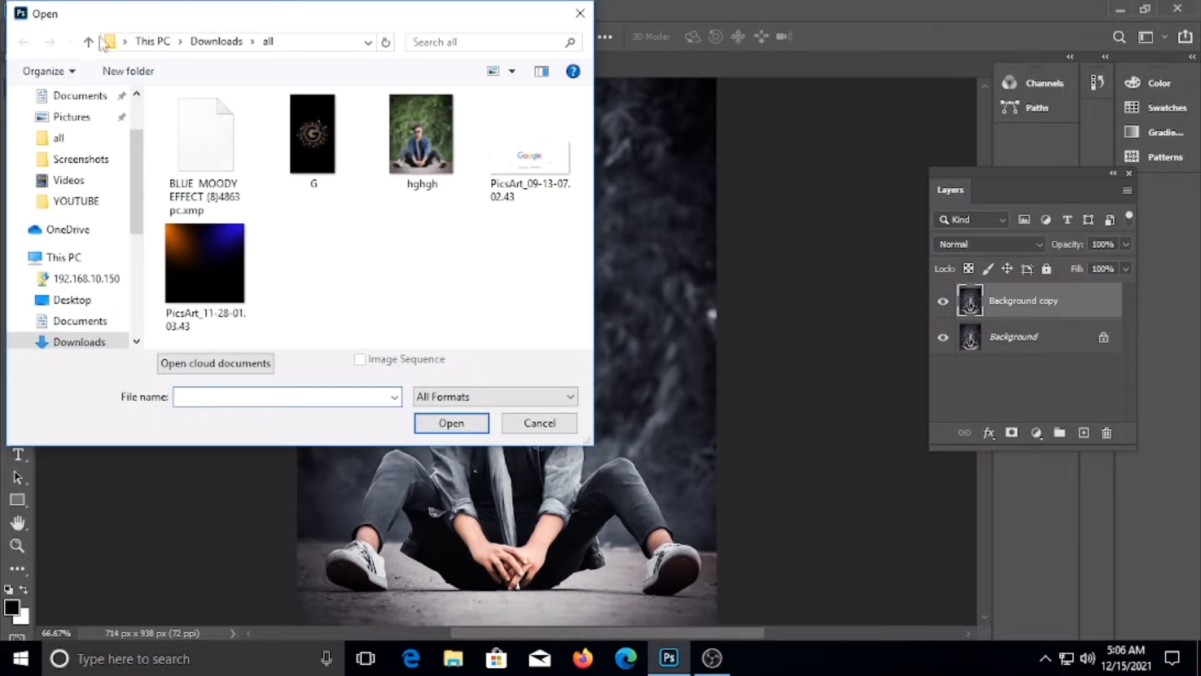
left_click(317, 136)
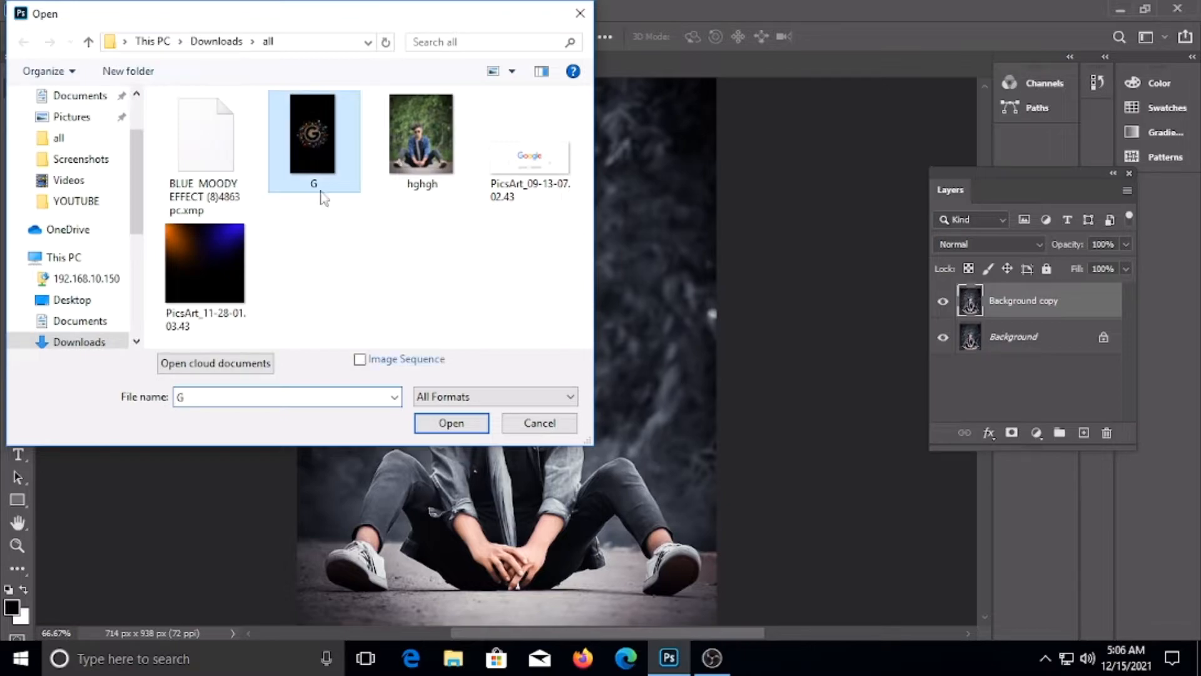
left_click(453, 423)
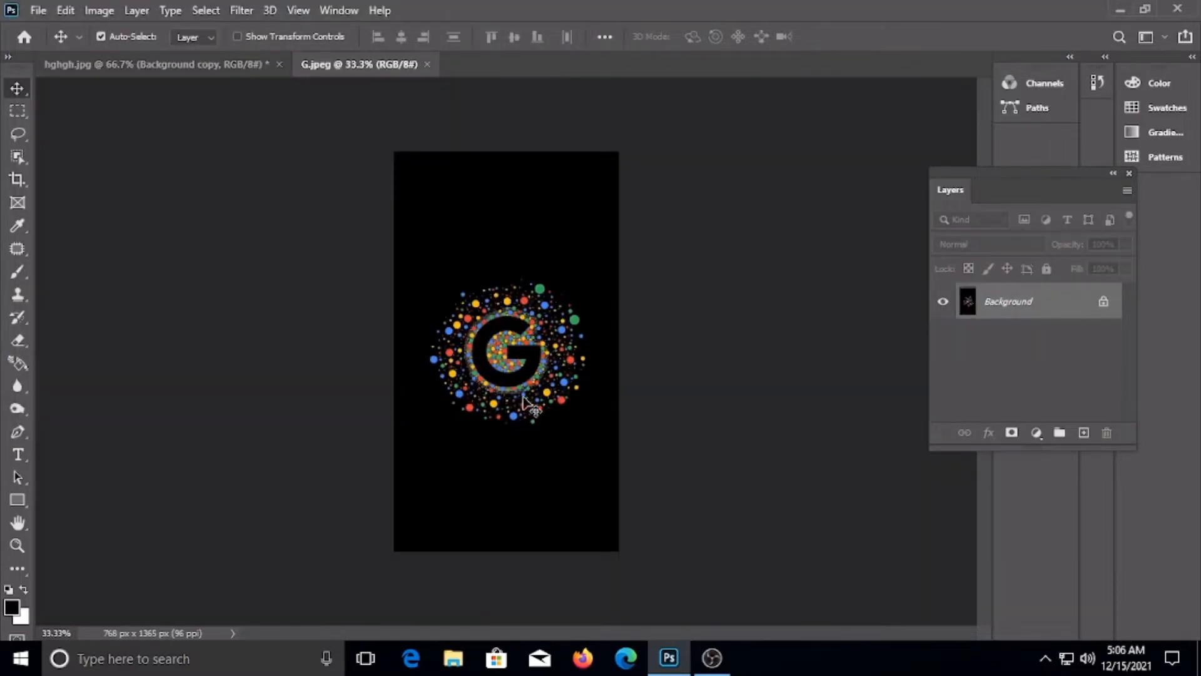
left_click_drag(274, 169, 523, 420)
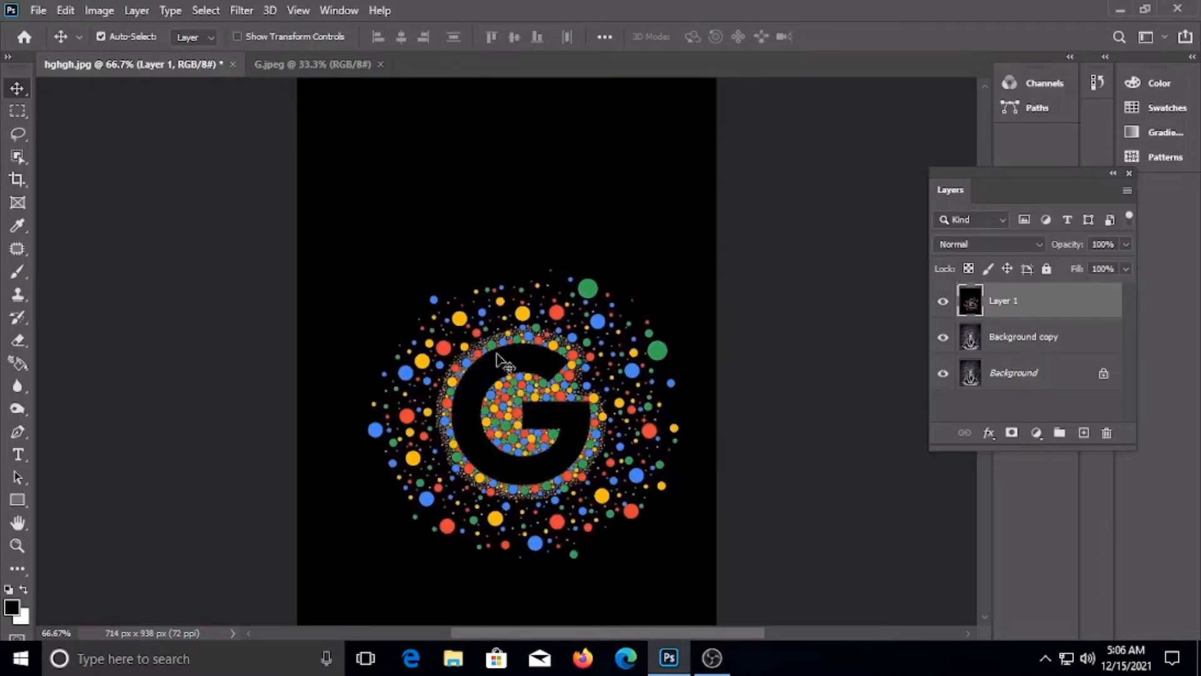
Scale the logo layer to about 81.63% and place it around the middle of the photo.
key("ctrl+t")
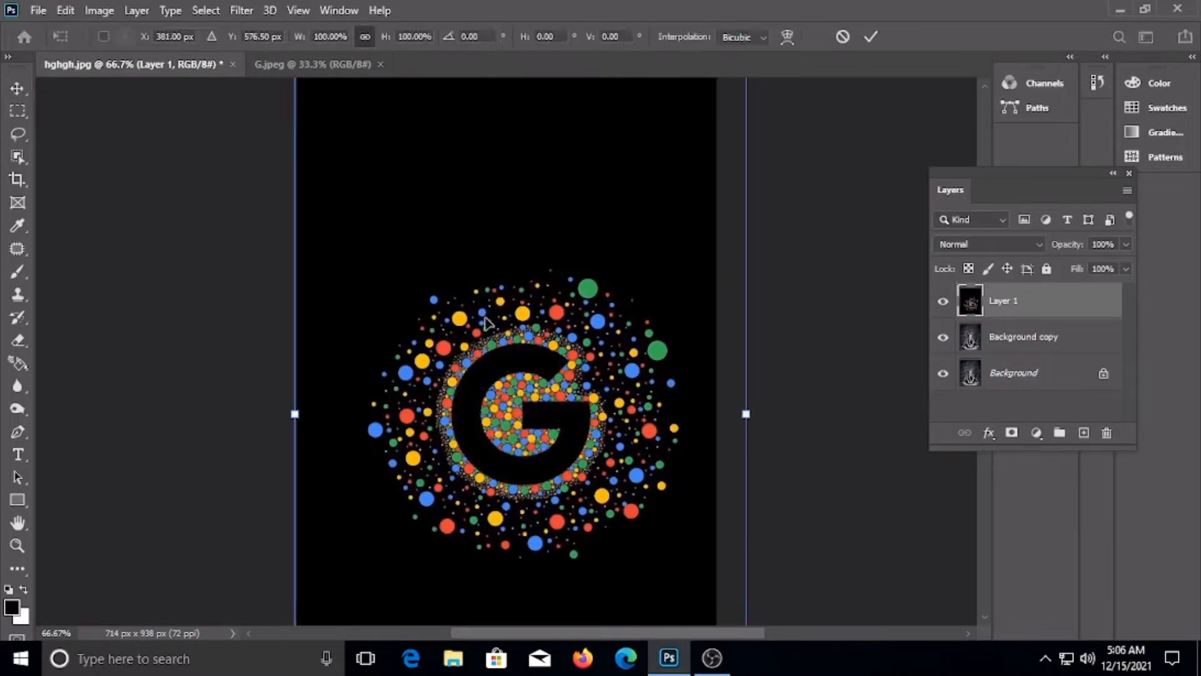
left_click_drag(442, 222, 448, 331)
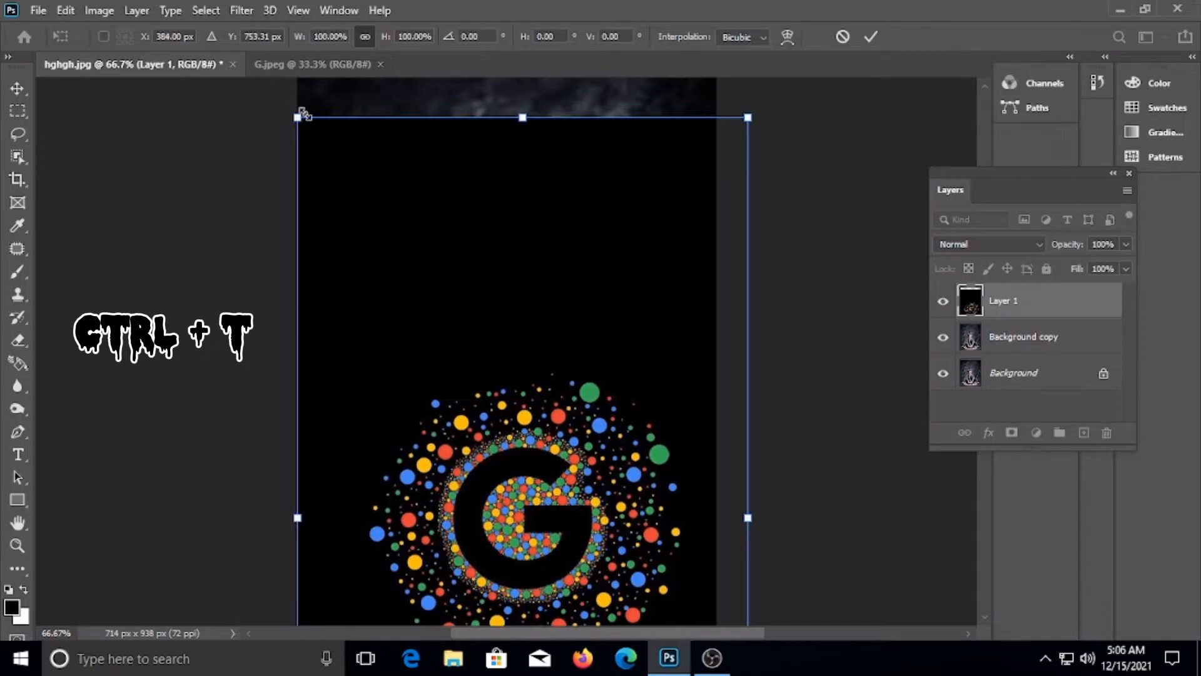
left_click_drag(298, 119, 383, 263)
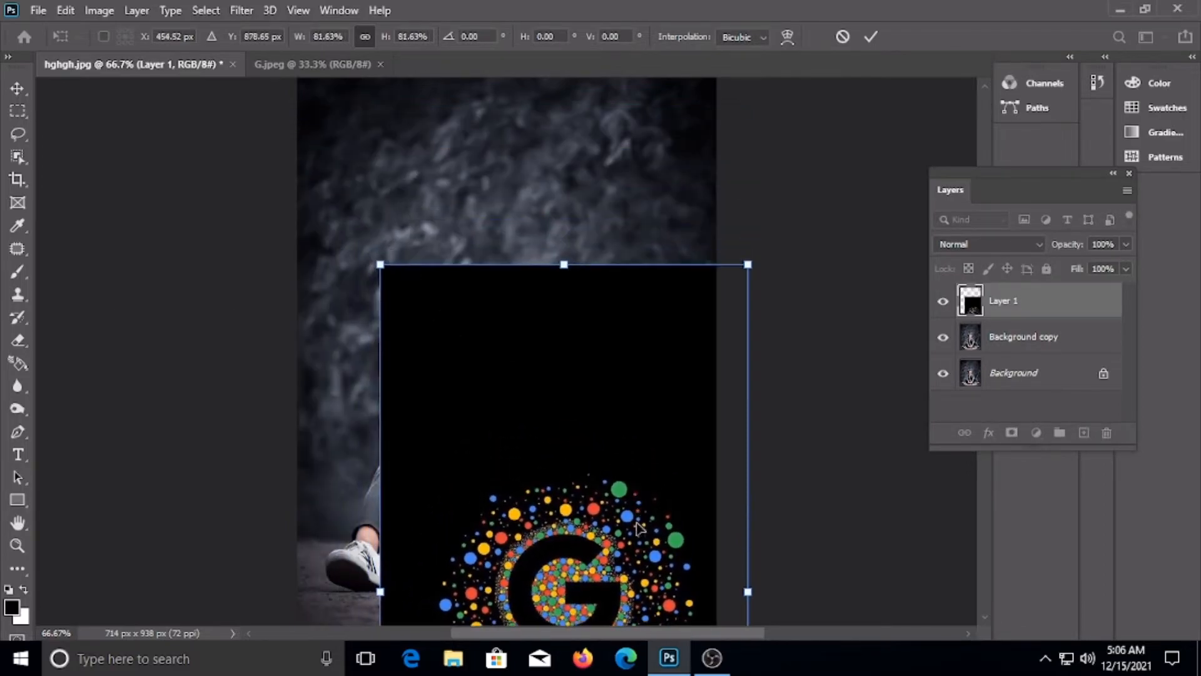
left_click_drag(626, 507, 572, 305)
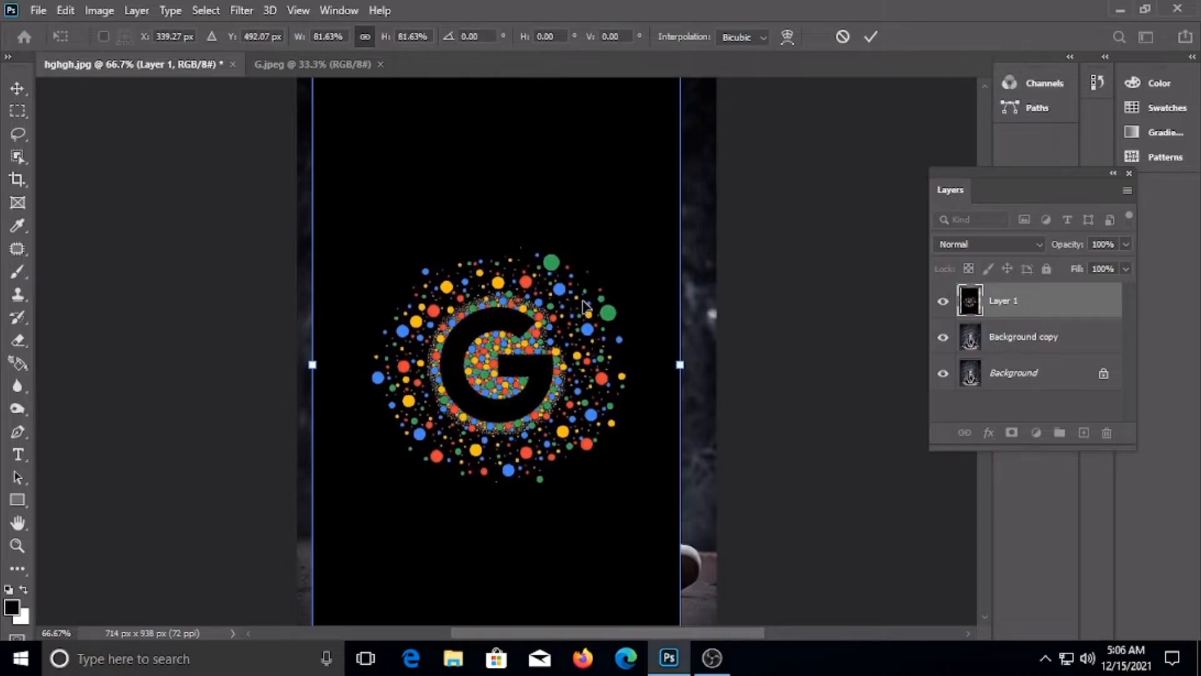
left_click(871, 35)
Set the logo layer's blend mode to Lighten and move it up so the dots surround the man's head.
left_click(997, 241)
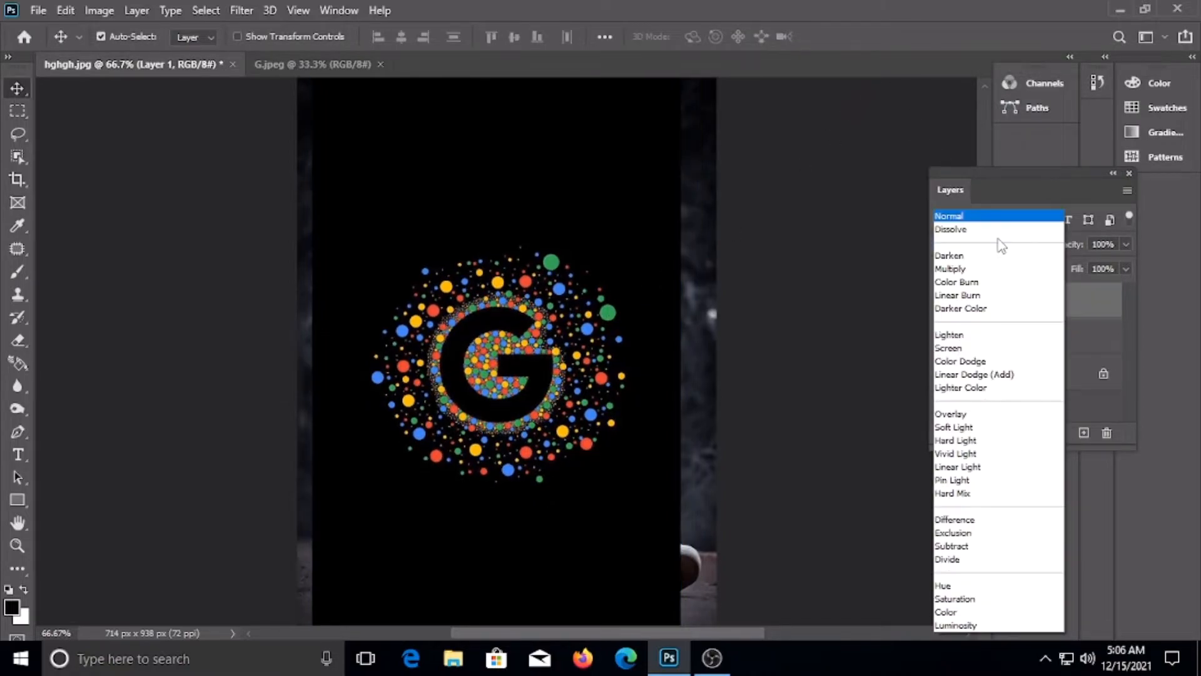
left_click(969, 336)
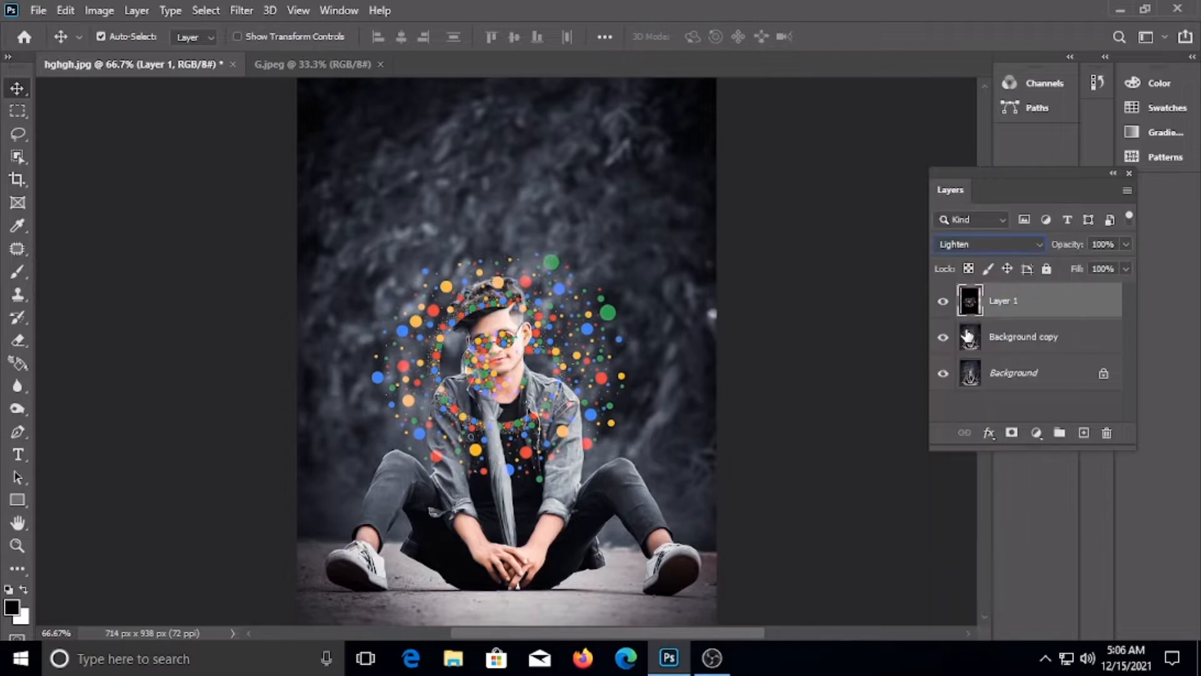
left_click_drag(525, 399, 511, 353)
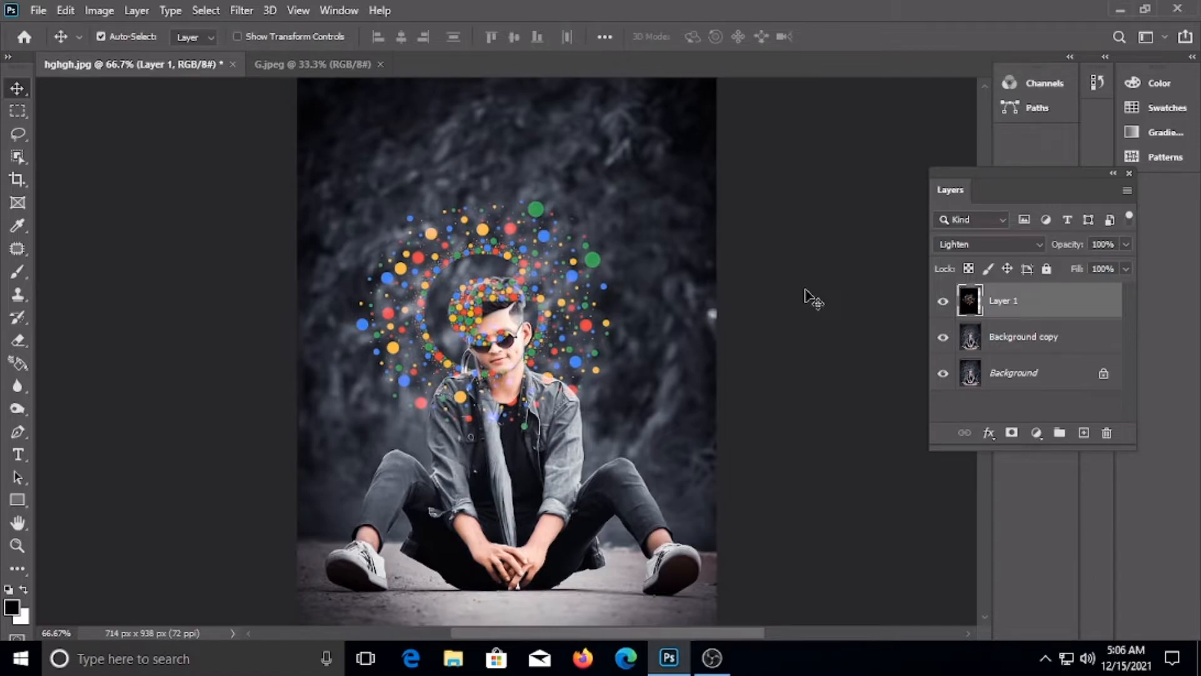
Select the seated man on the Background copy layer with the automatic Subject selection.
left_click(1036, 350)
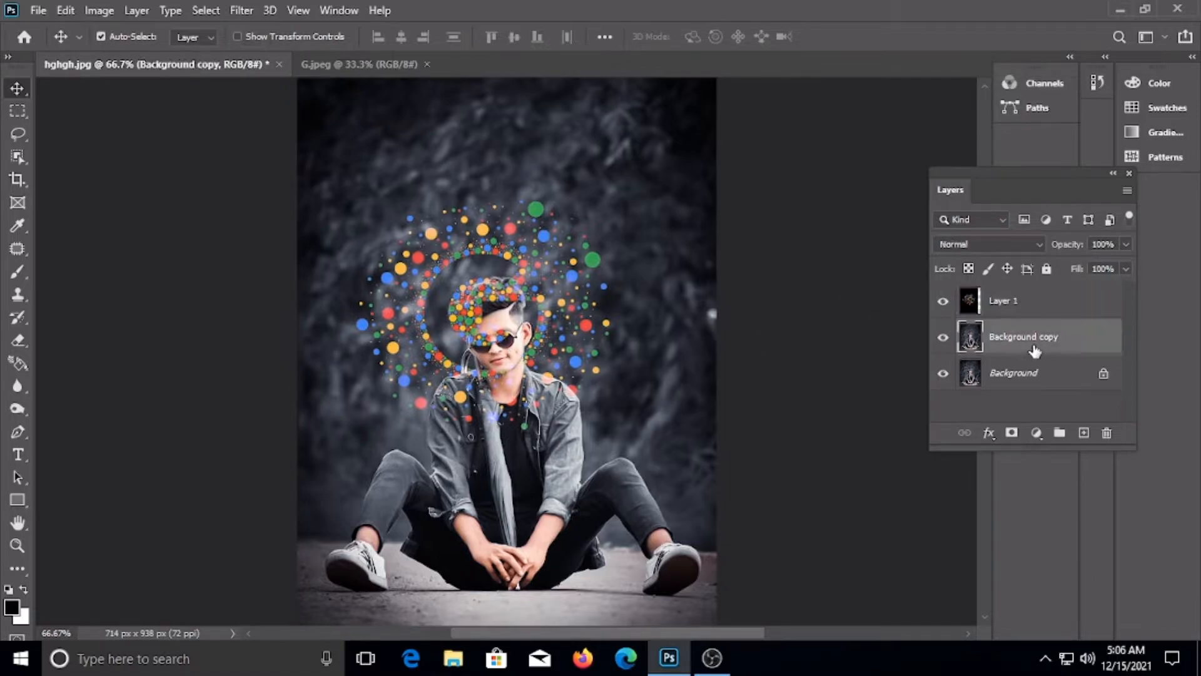
left_click(207, 11)
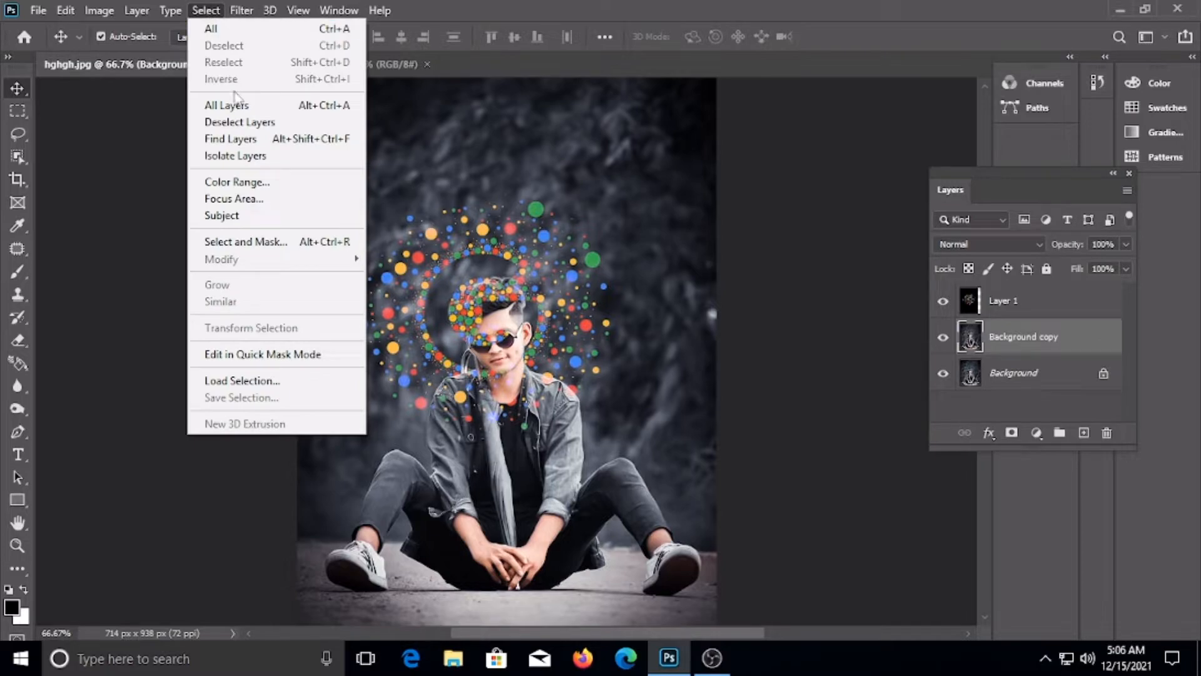
left_click(276, 218)
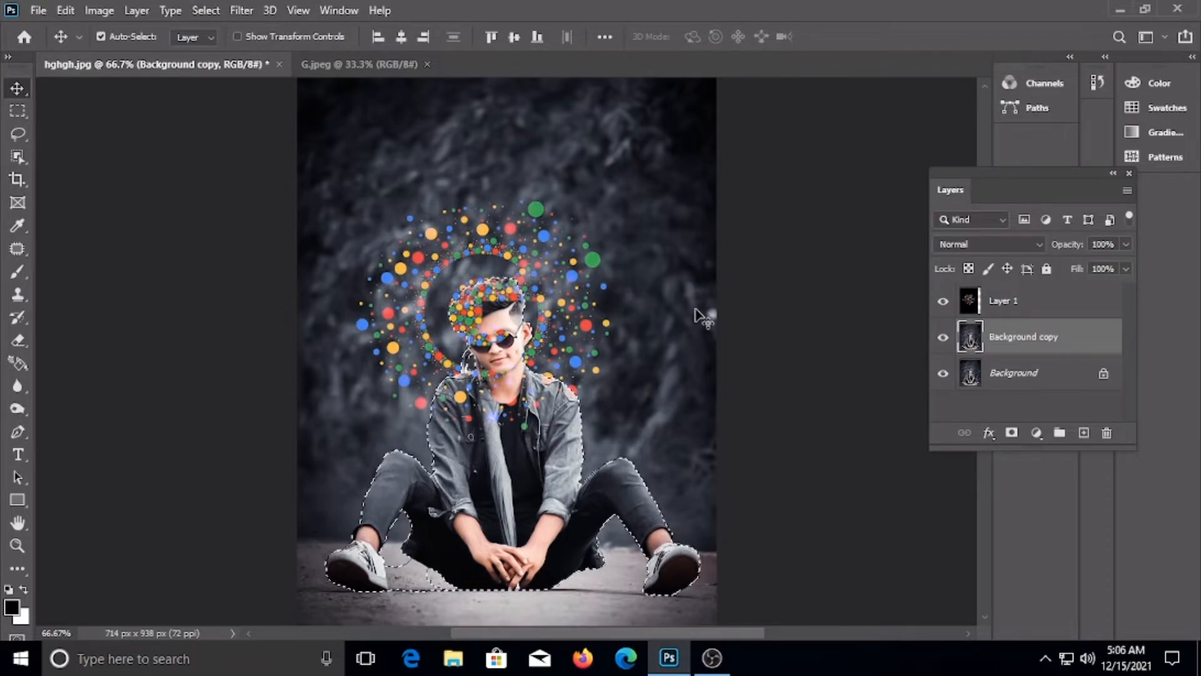
Add a layer mask to the Background copy layer from the selection of the seated man.
left_click(989, 302)
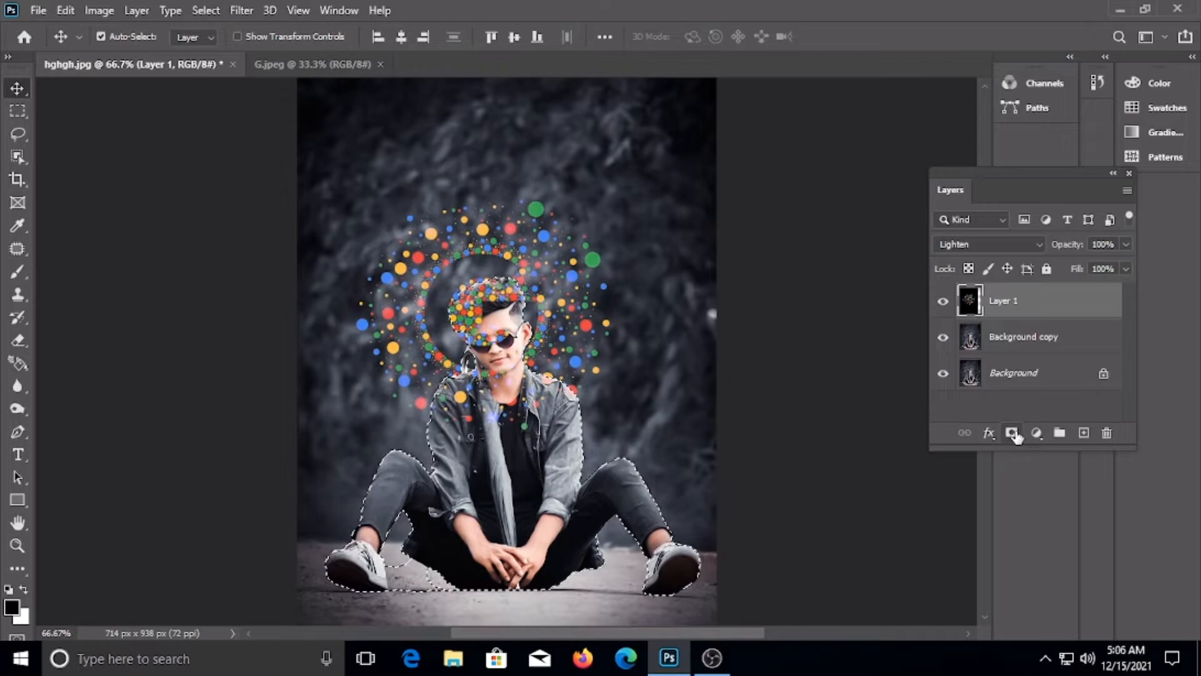
left_click(1014, 433)
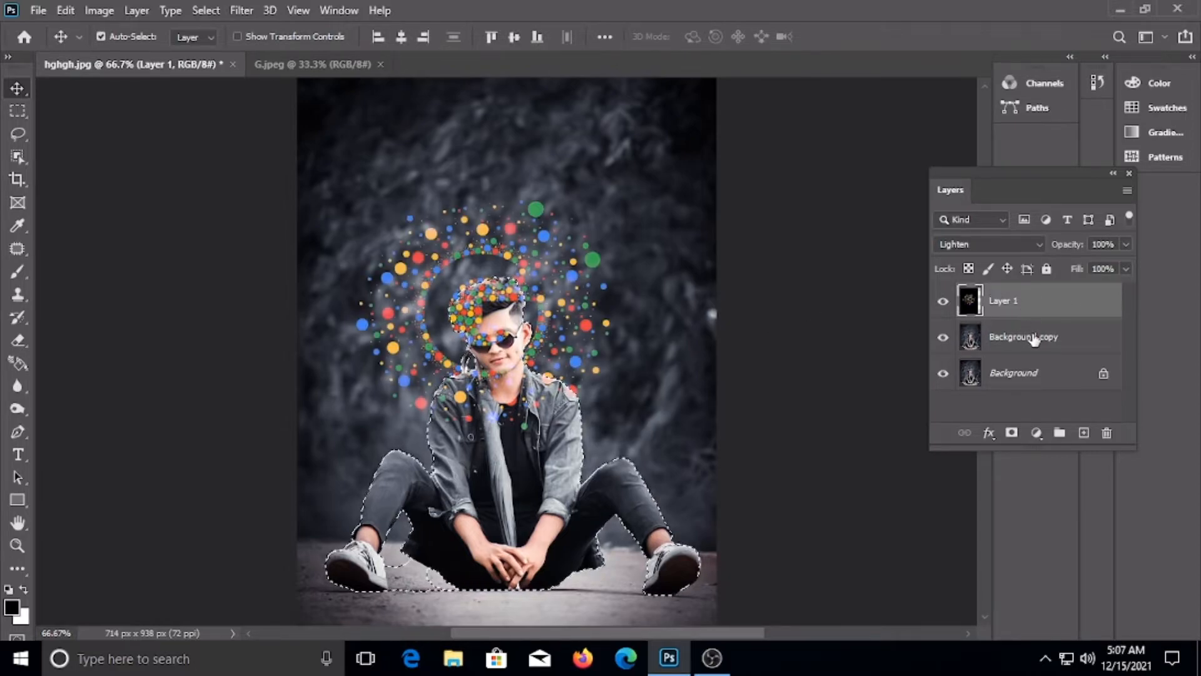
left_click(1035, 341)
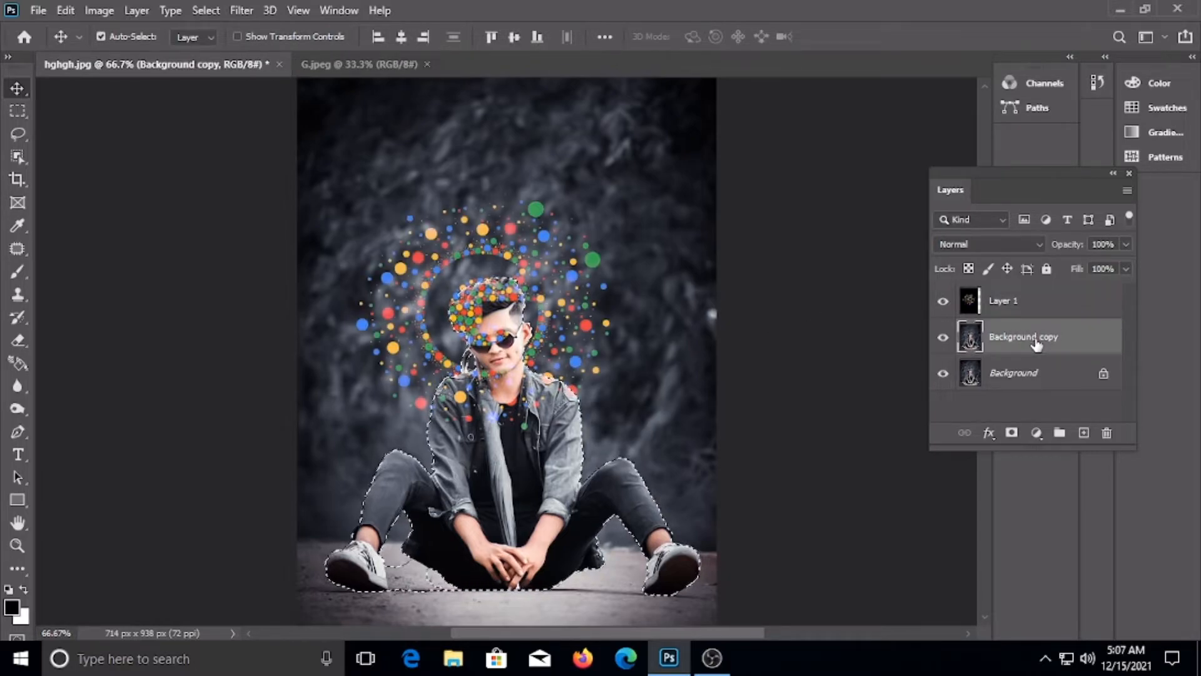
left_click(1010, 434)
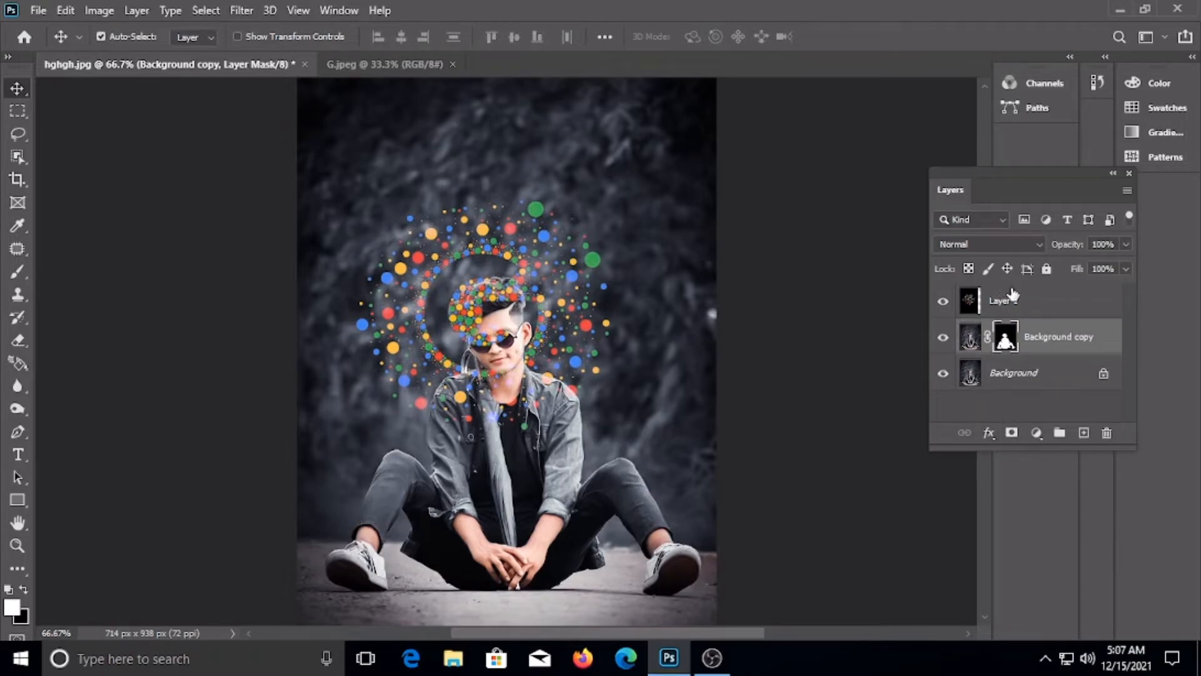
Place Layer 1 beneath the masked Background copy layer and shift its dots slightly right around the man's head.
left_click_drag(1012, 295, 1023, 345)
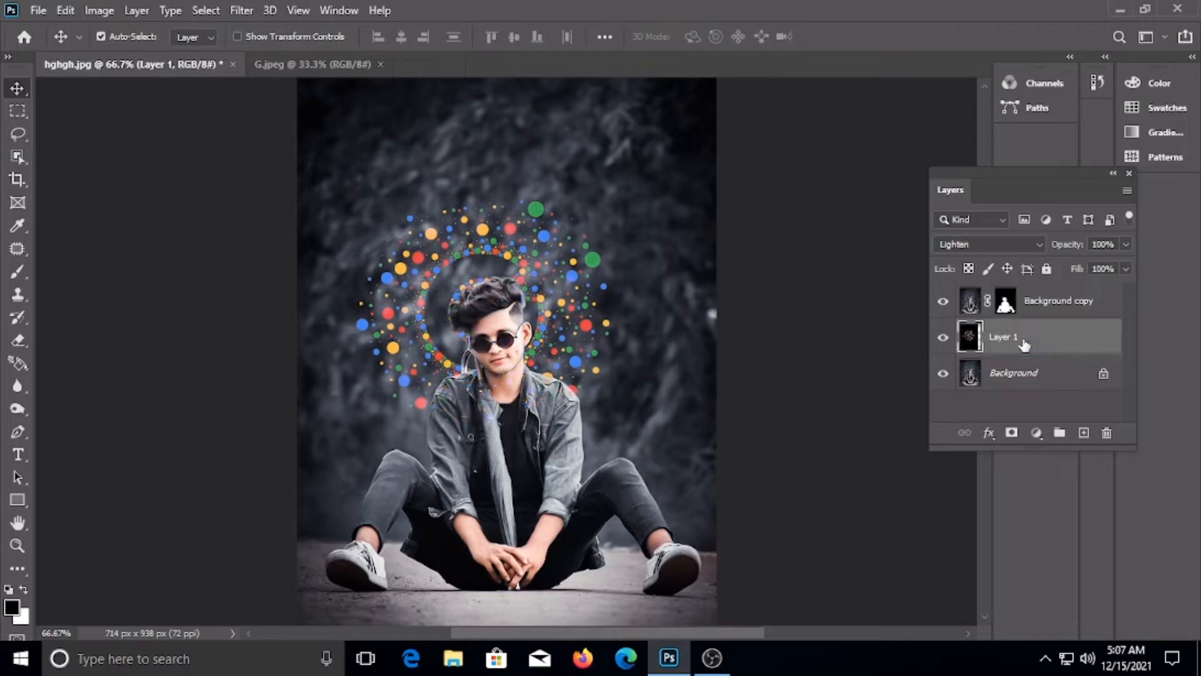
left_click_drag(485, 285, 496, 285)
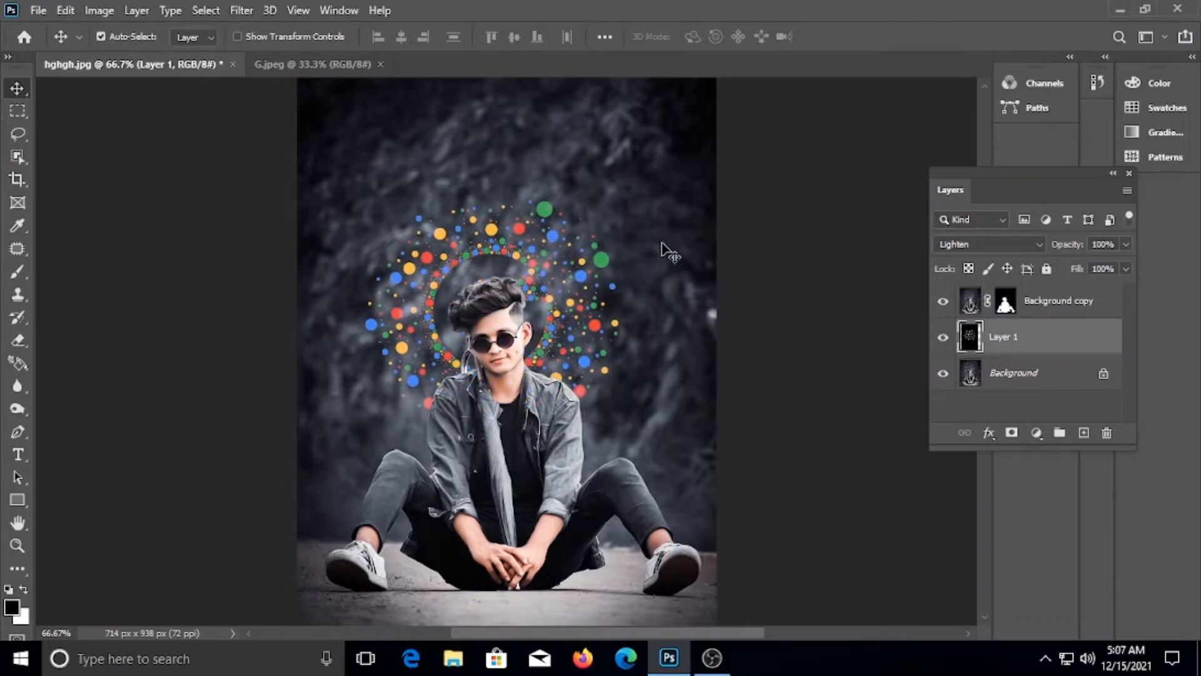
Open PicsArt_09-13-07.02.43 and bring its Google search graphic into the hghgh document as a new layer above Layer 1.
left_click(39, 11)
left_click(56, 46)
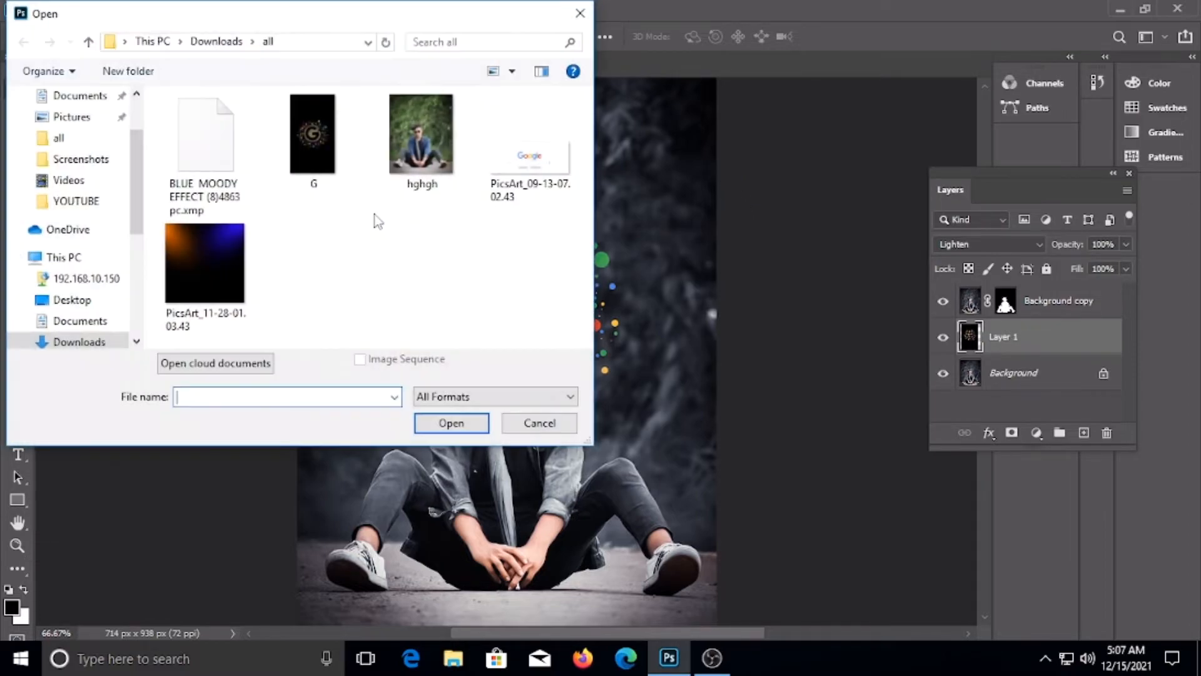
left_click(501, 167)
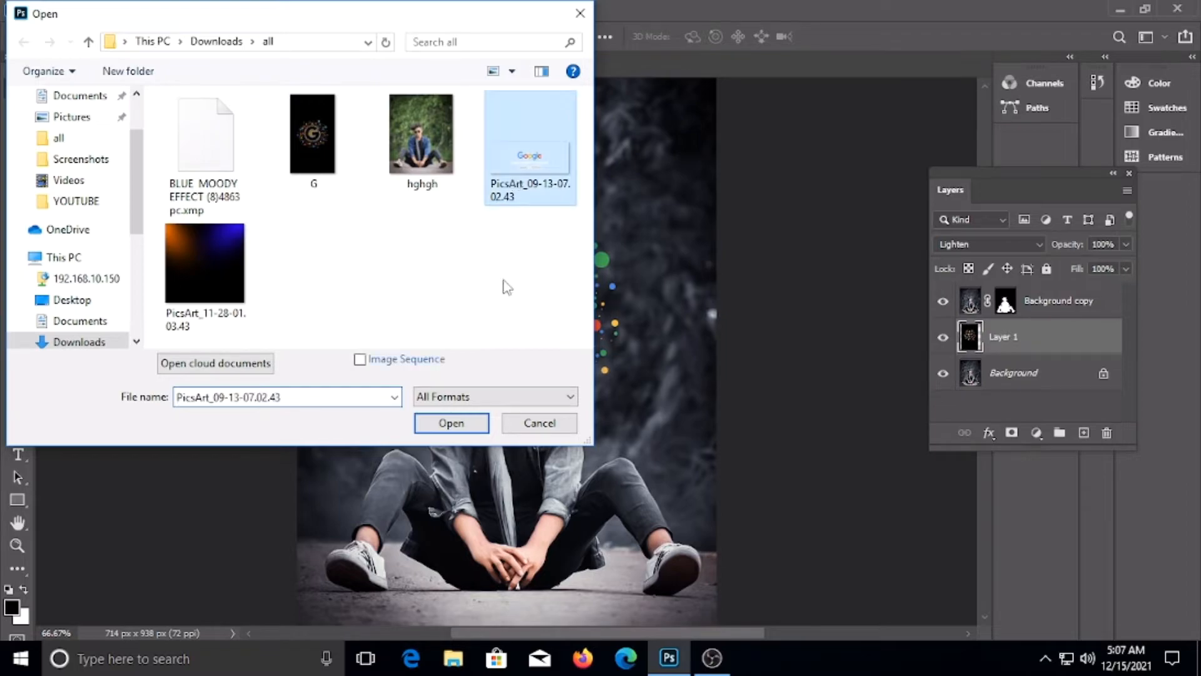
left_click(451, 423)
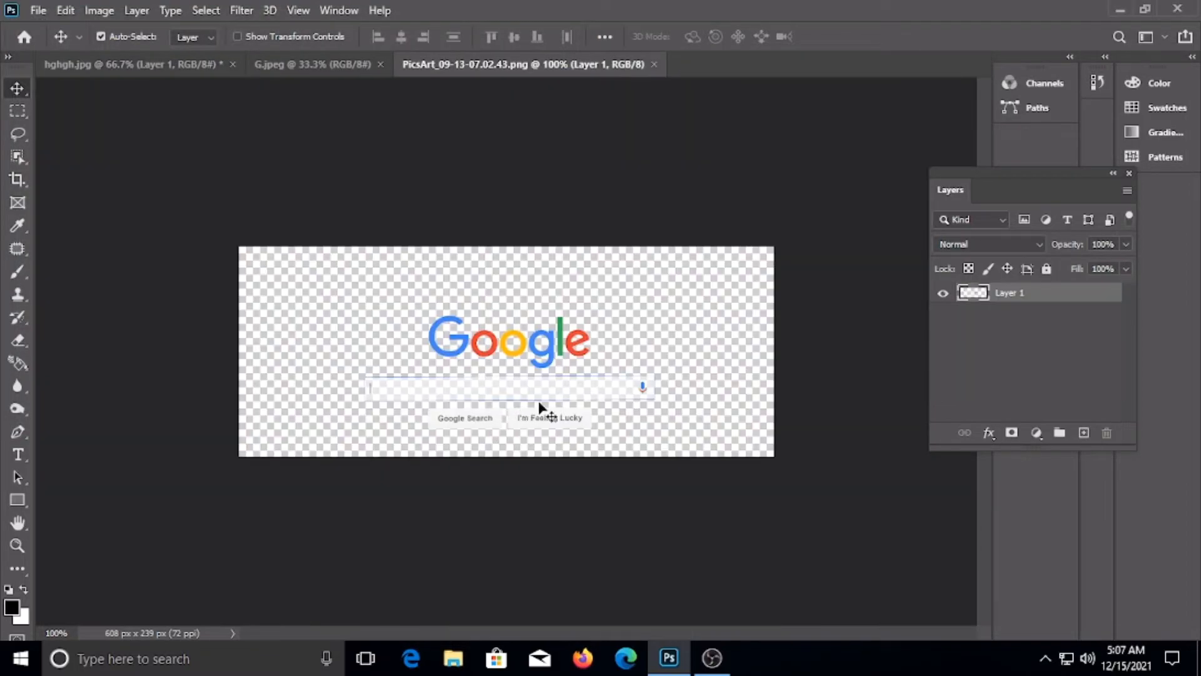
left_click_drag(537, 407, 209, 260)
left_click_drag(518, 374, 501, 338)
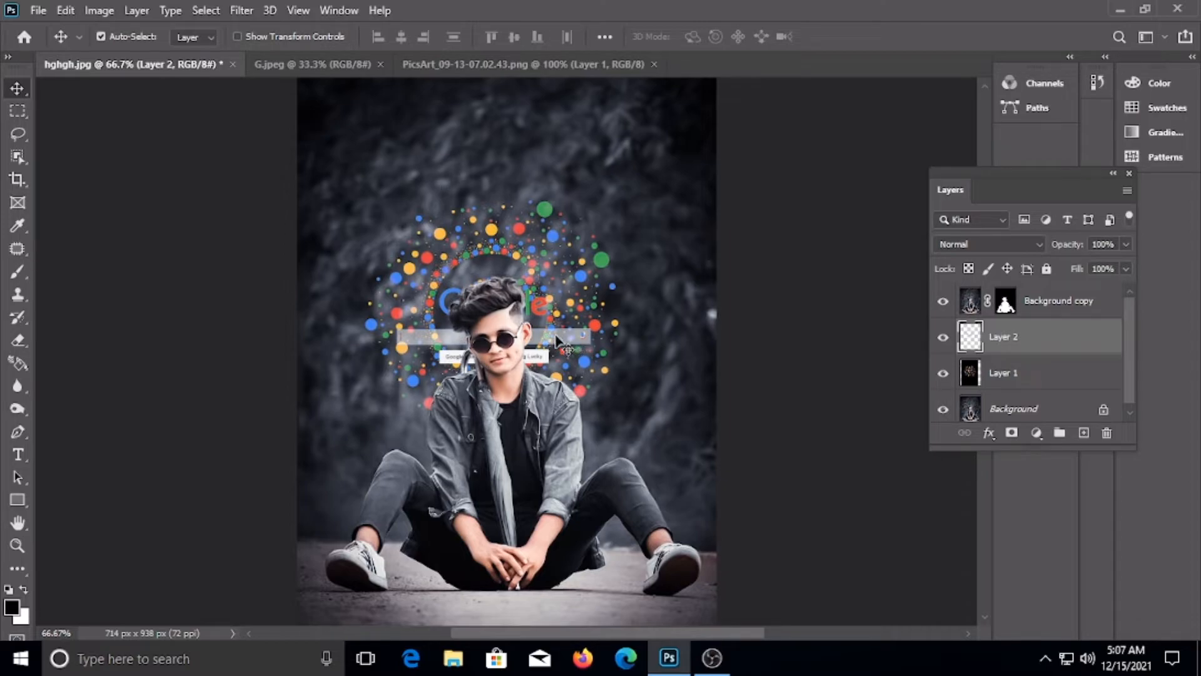
Move the Google search graphic to the top of the photo above the dots and enlarge it slightly.
left_click_drag(556, 338, 553, 138)
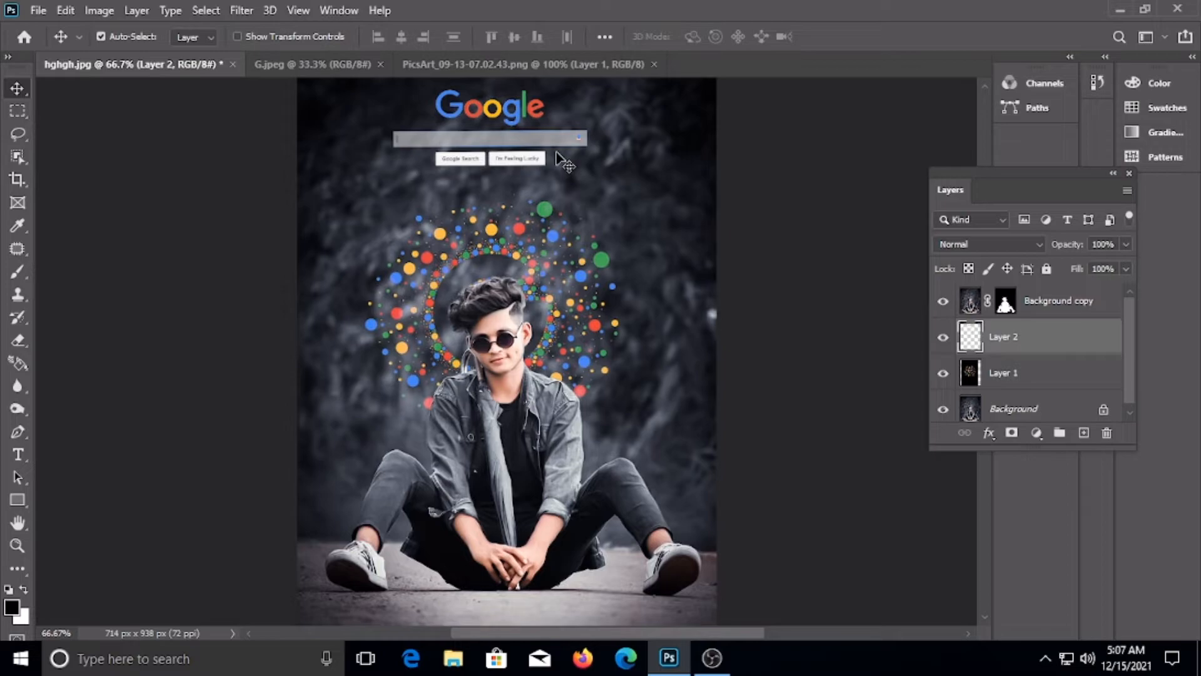
key("ctrl+t")
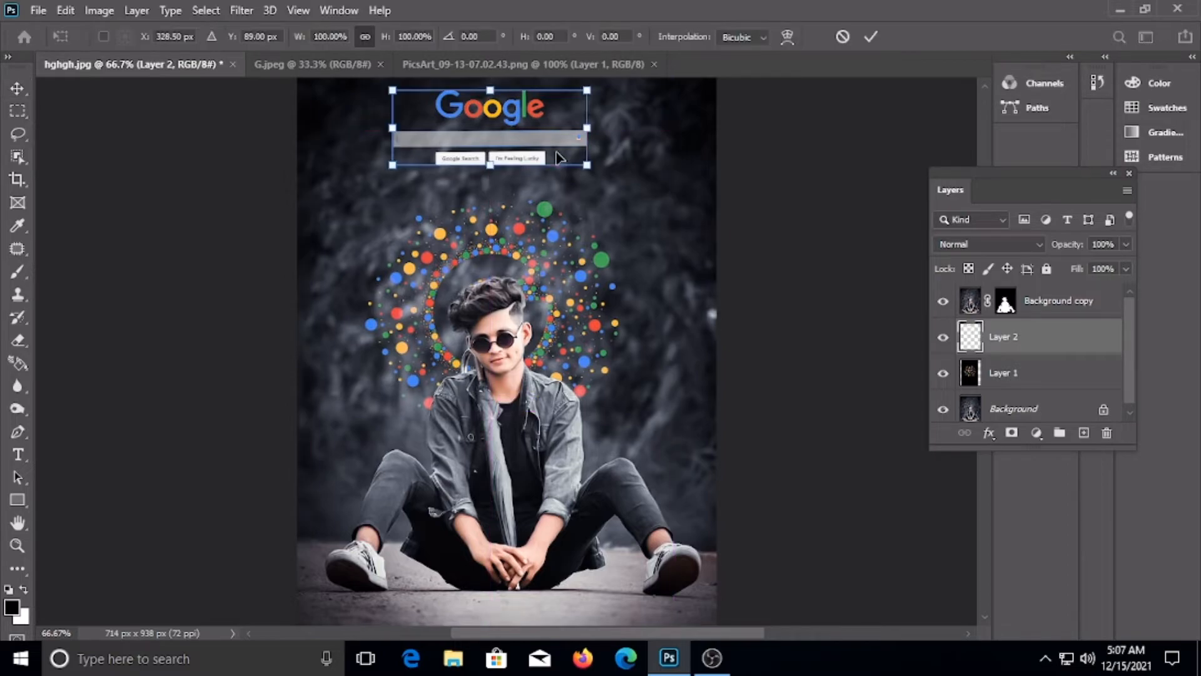
left_click_drag(587, 164, 551, 140)
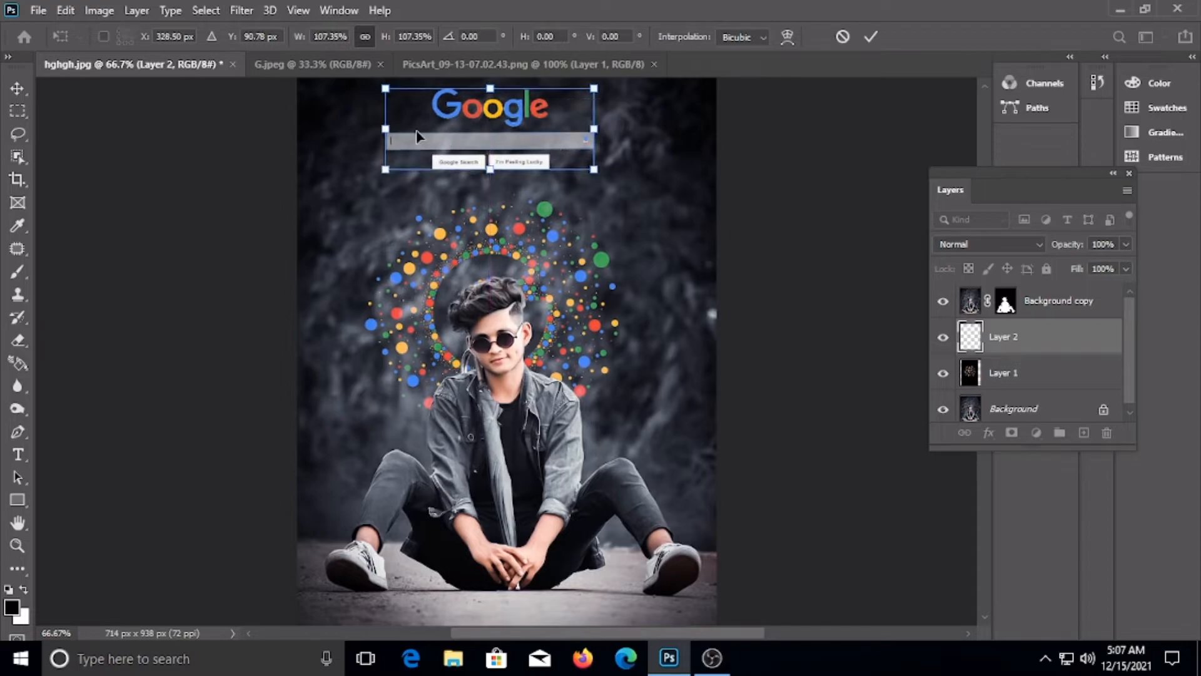
left_click_drag(385, 128, 377, 129)
left_click_drag(594, 128, 603, 129)
left_click(870, 38)
scroll(700, 298, "up", 2)
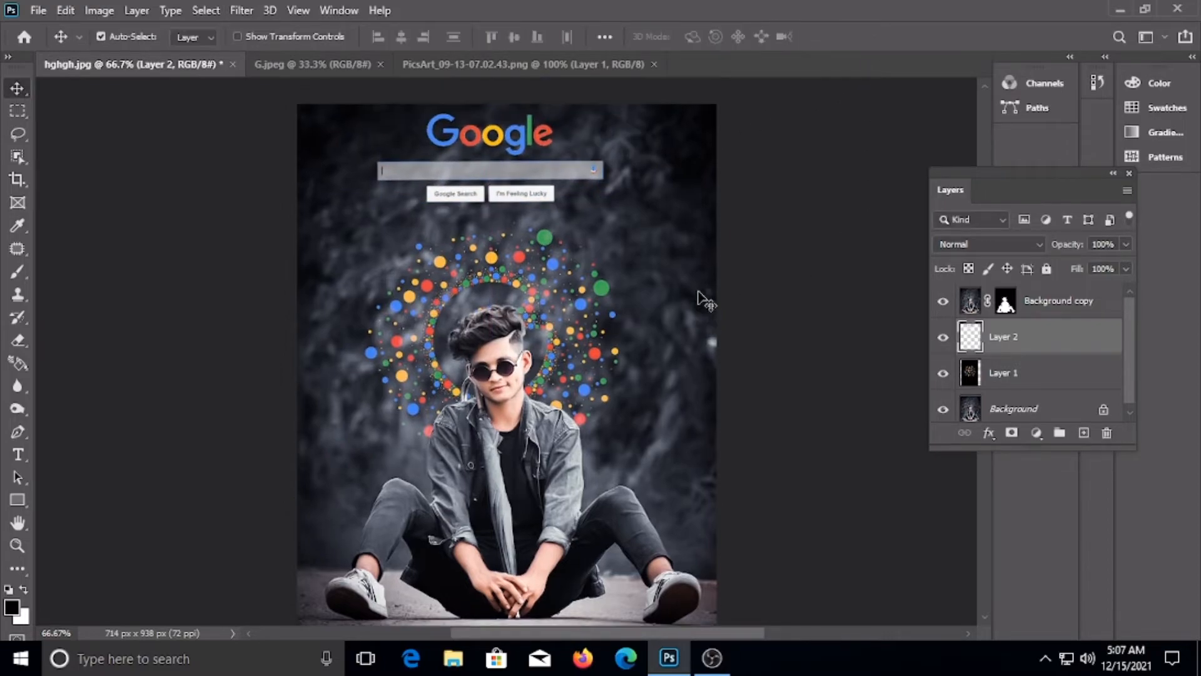
scroll(702, 298, "down", 2)
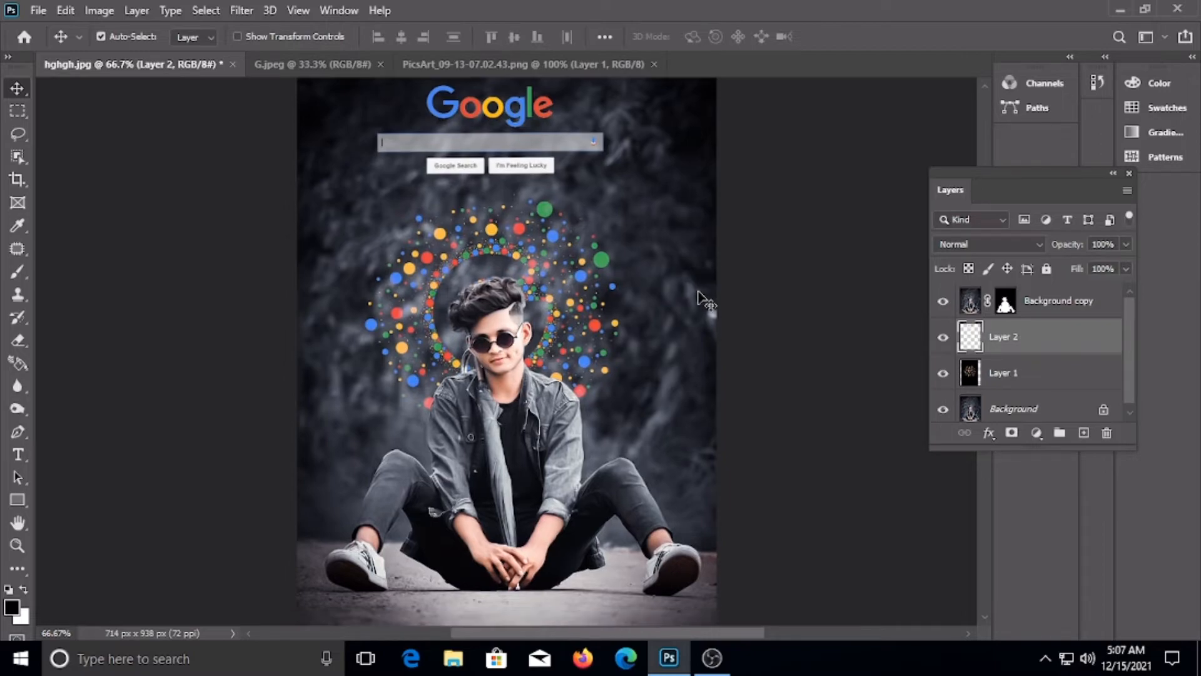
left_click(38, 11)
left_click(67, 45)
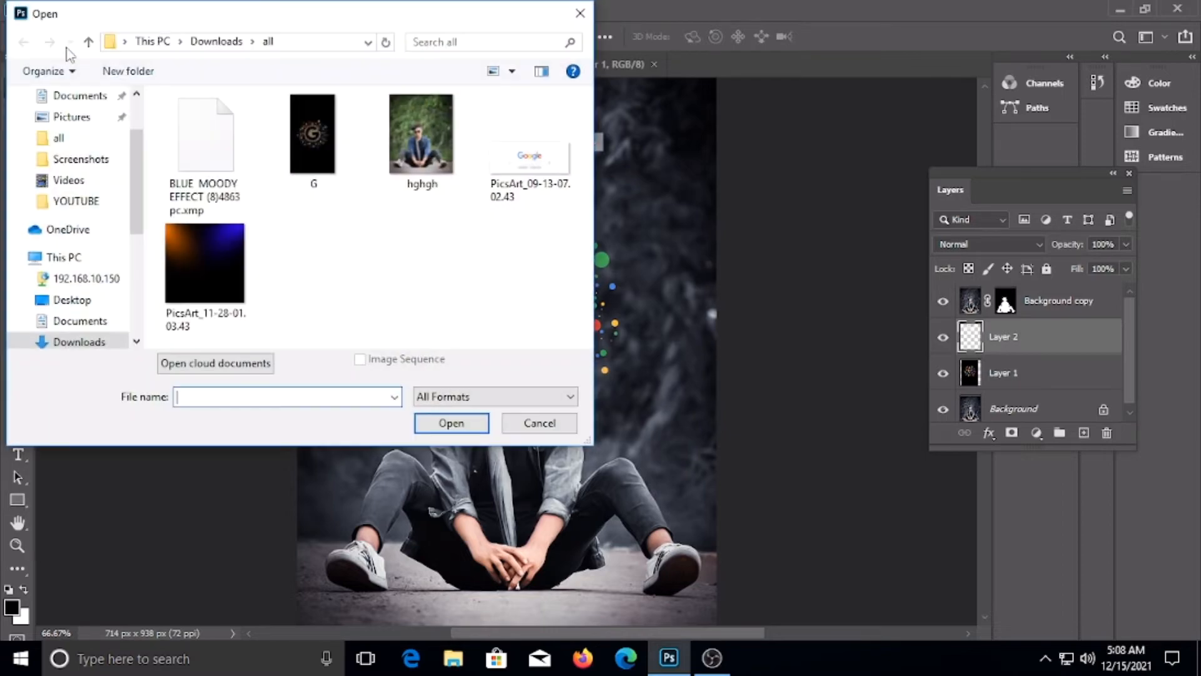
left_click(228, 263)
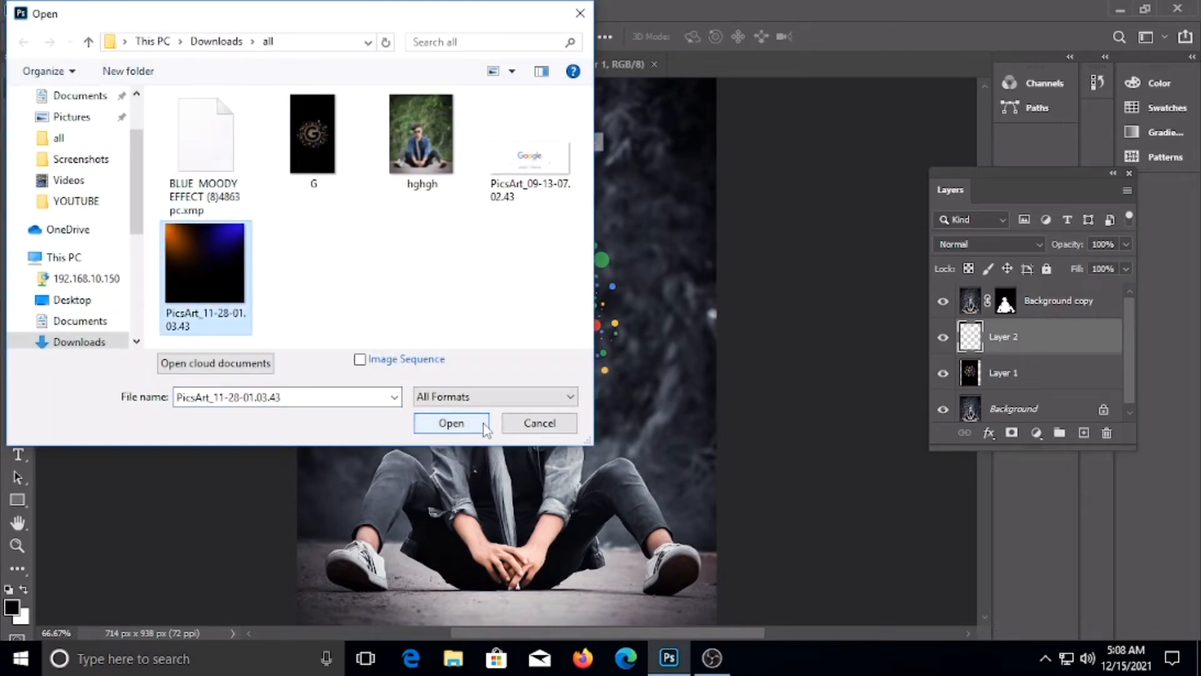
left_click(521, 423)
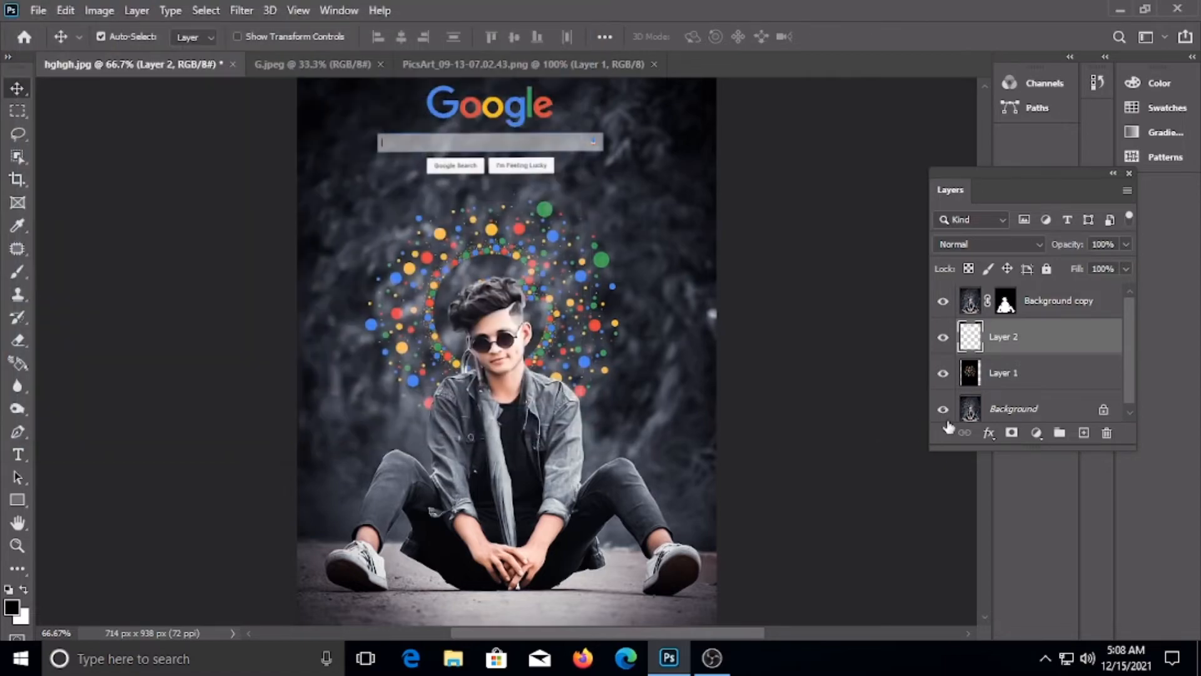
Open PicsArt_11-28-01.03.43 and bring its orange and blue light image into the hghgh document above the Background copy layer.
left_click(1047, 313)
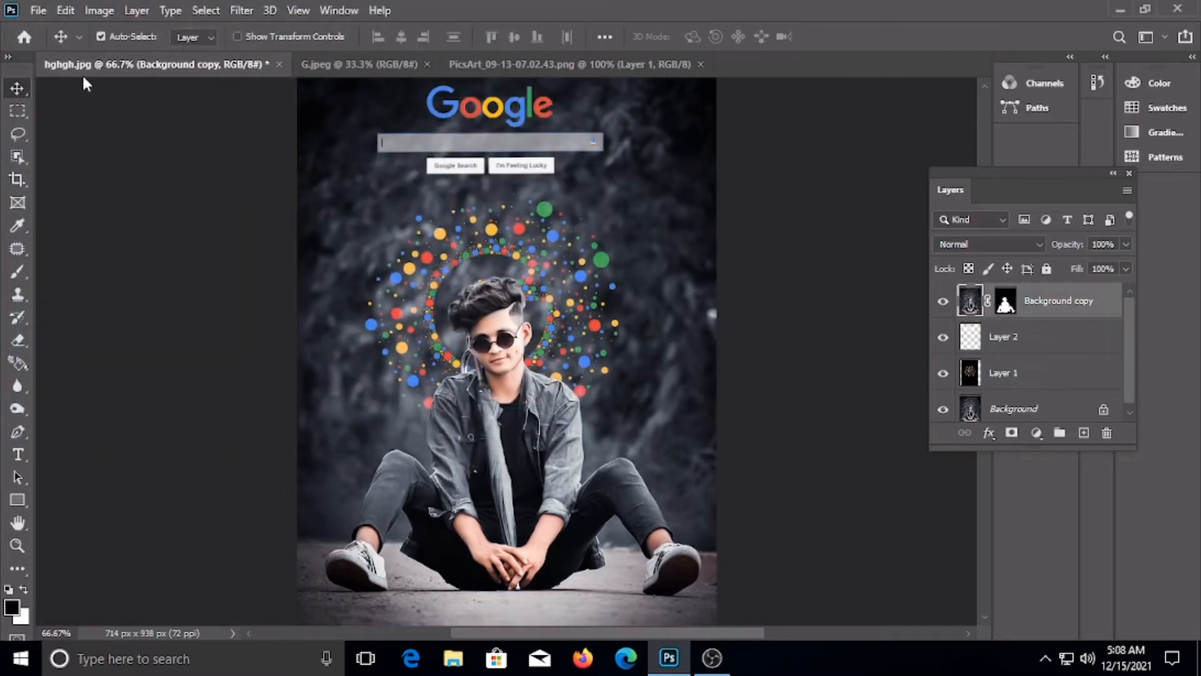
left_click(47, 12)
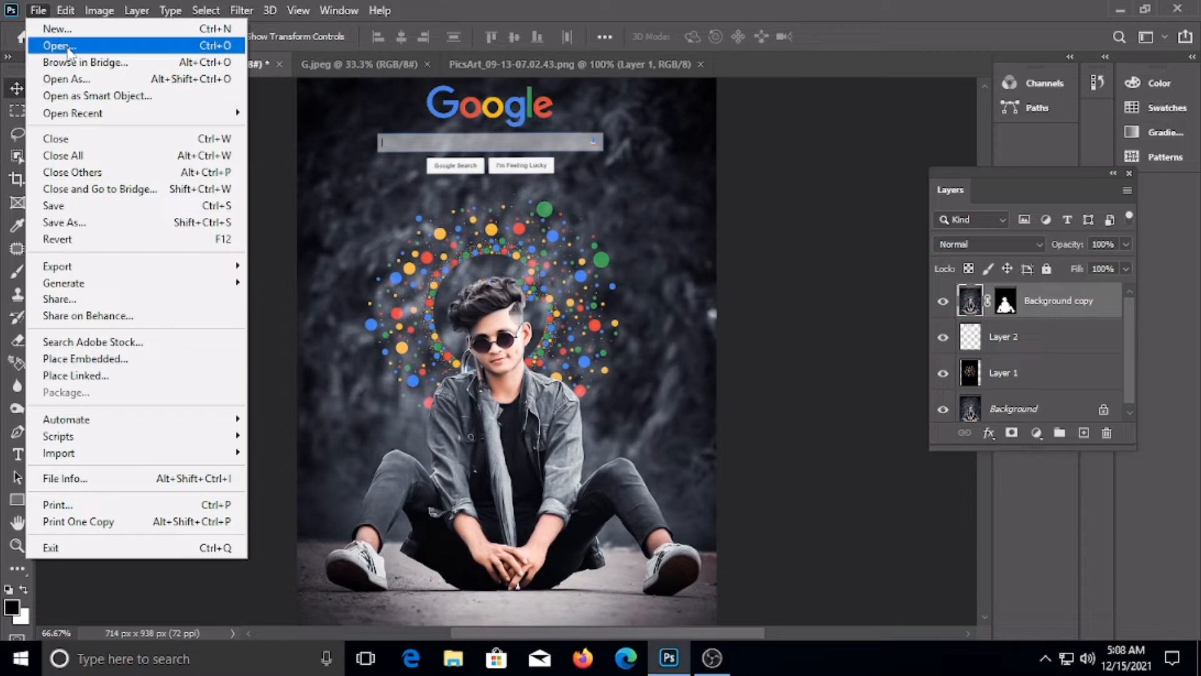
left_click(67, 46)
left_click(248, 289)
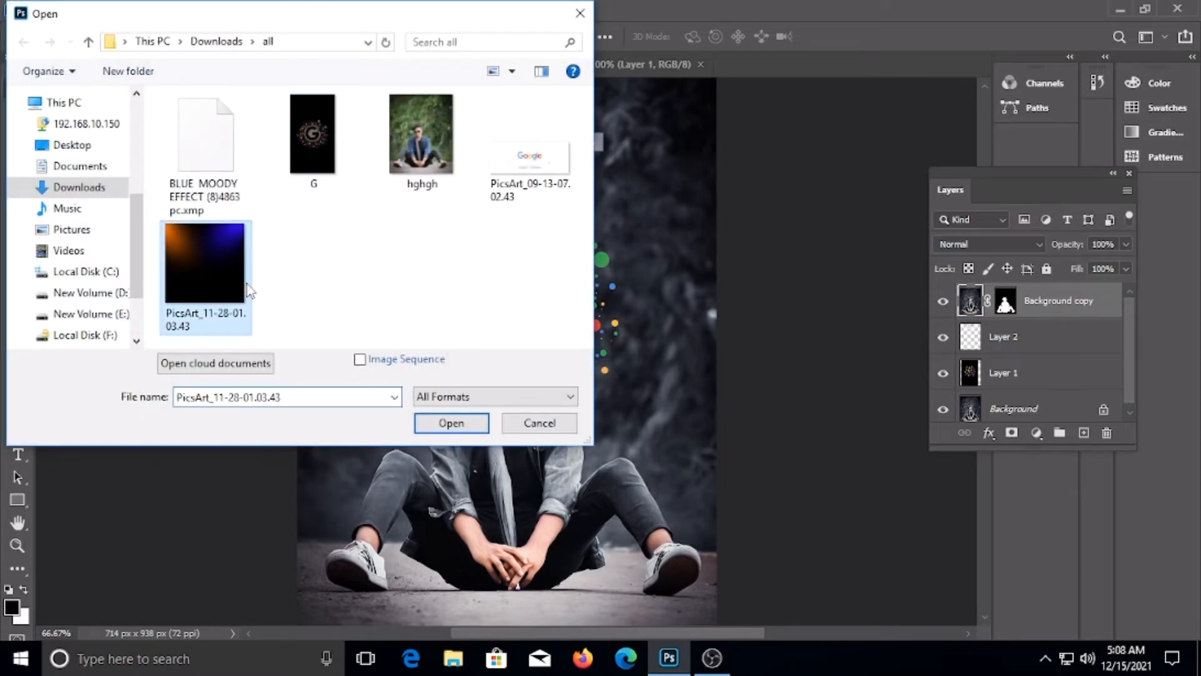
left_click(448, 423)
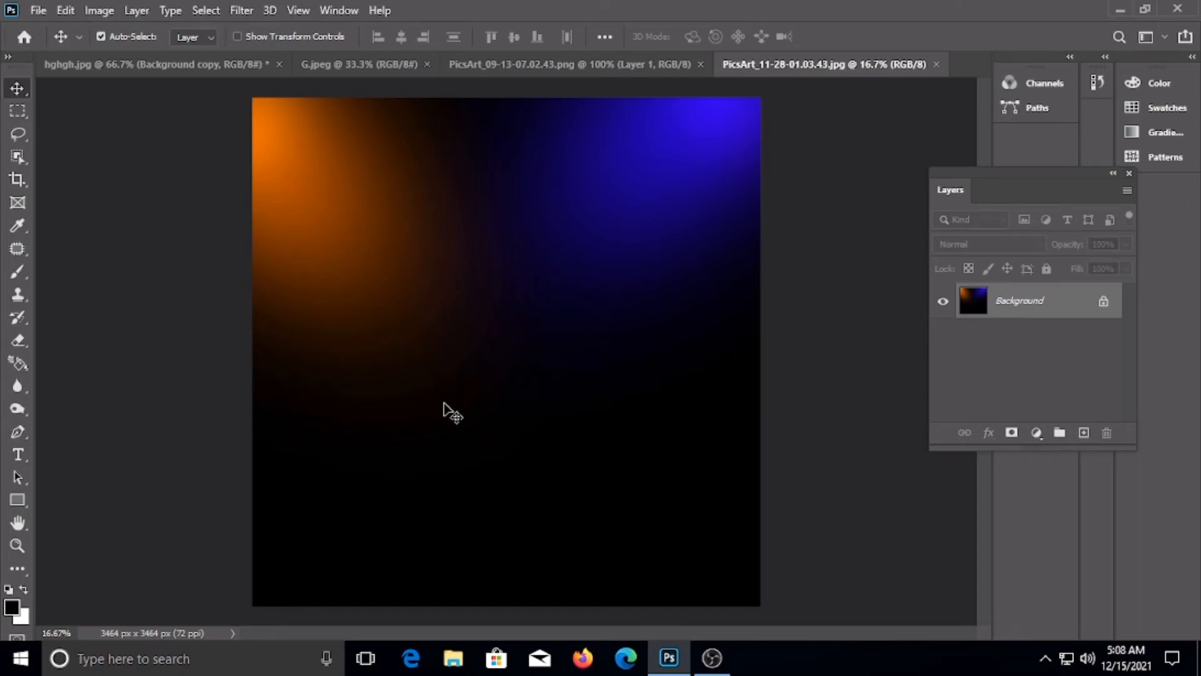
left_click_drag(456, 370, 507, 430)
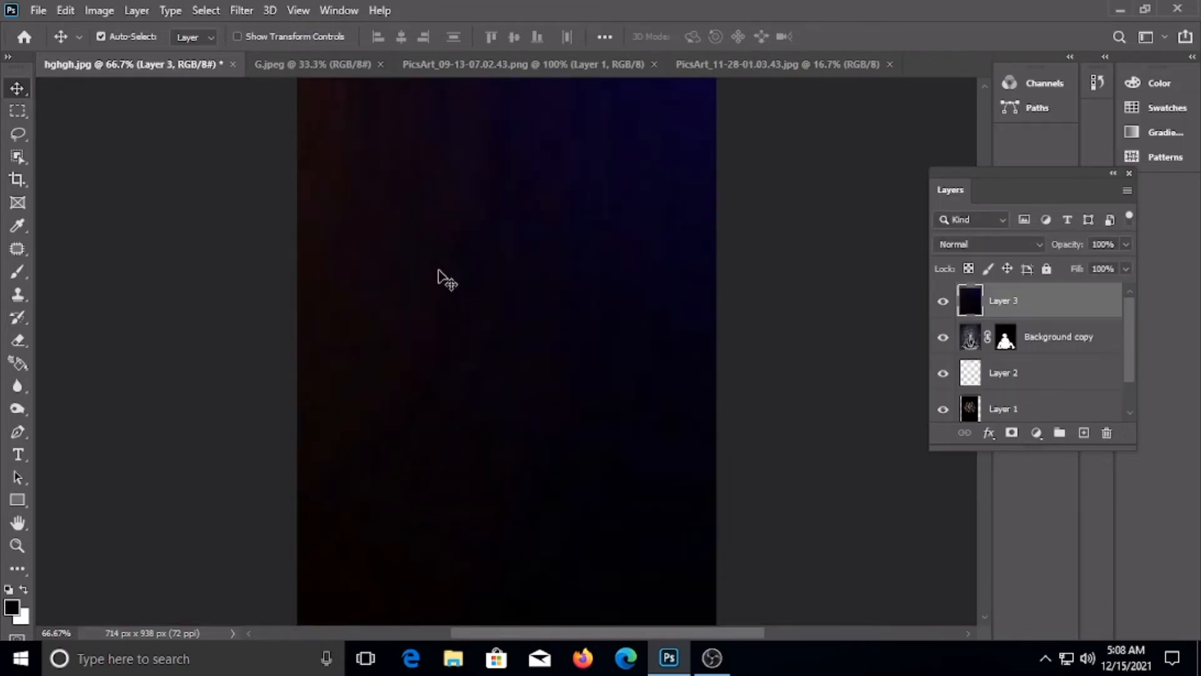
Scale the orange and blue light layer to about 20.66% so it spans the photo's width, aligned with its top edge.
key("ctrl+t")
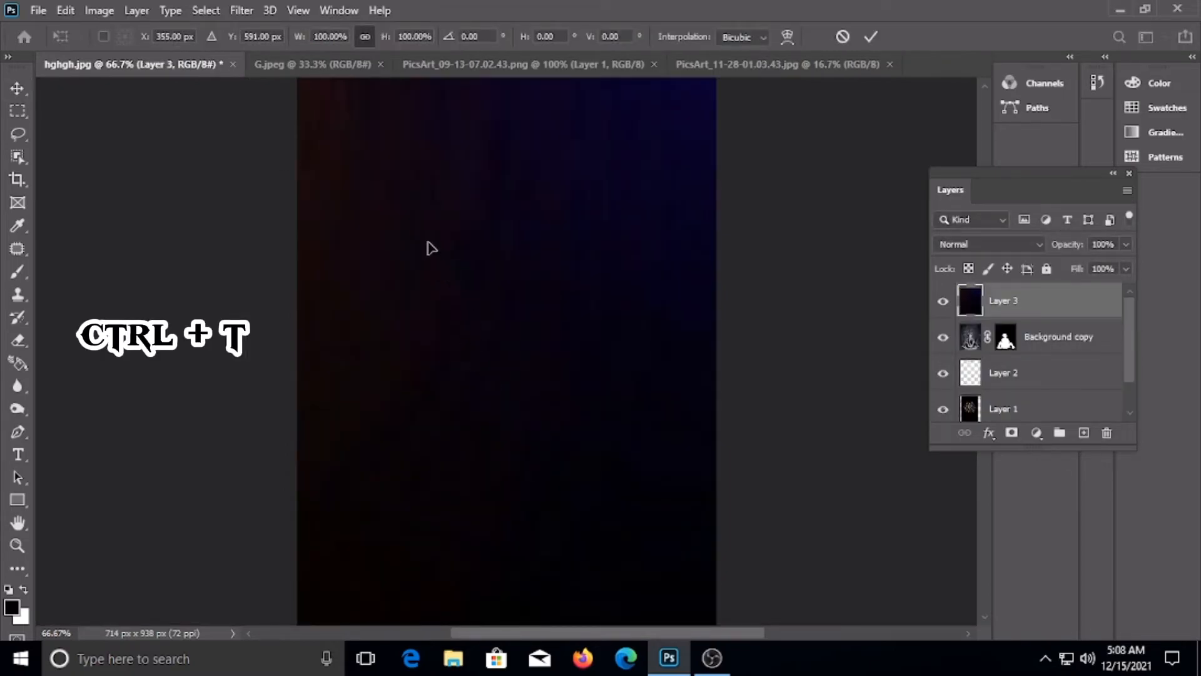
left_click_drag(429, 247, 625, 616)
left_click_drag(301, 551, 269, 271)
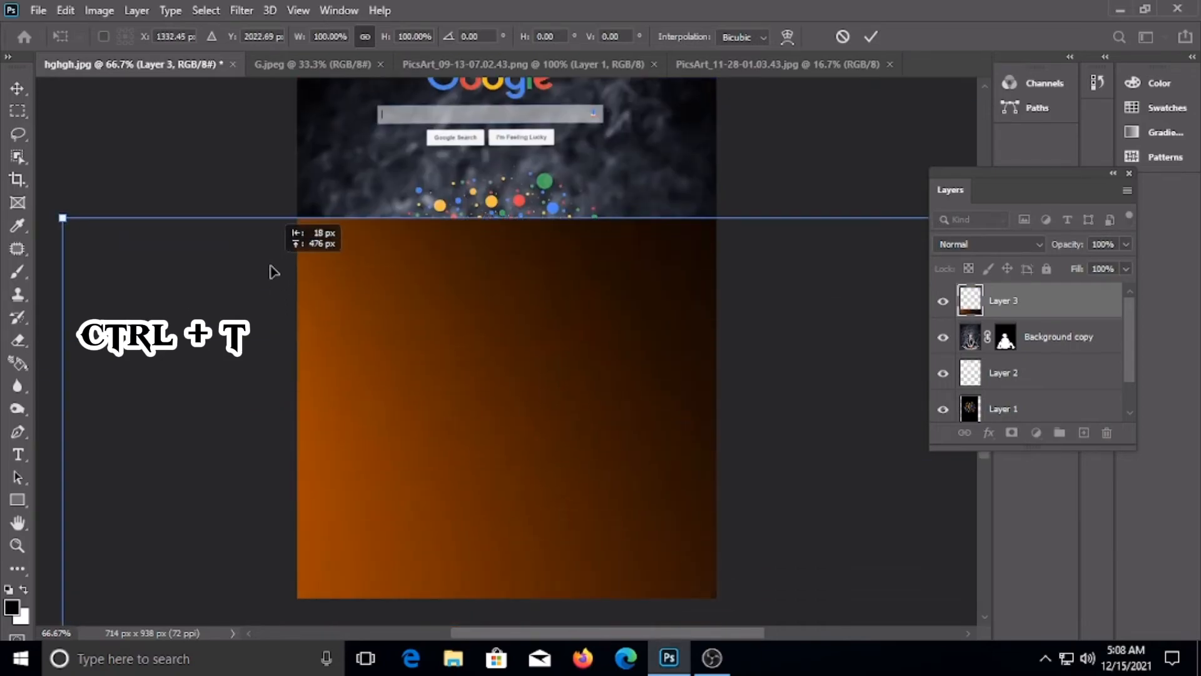
left_click_drag(62, 218, 424, 579)
left_click_drag(556, 589, 279, 158)
left_click_drag(146, 147, 491, 511)
left_click_drag(630, 542, 369, 135)
left_click_drag(232, 102, 363, 297)
left_click_drag(496, 475, 436, 221)
scroll(463, 332, "up", 2)
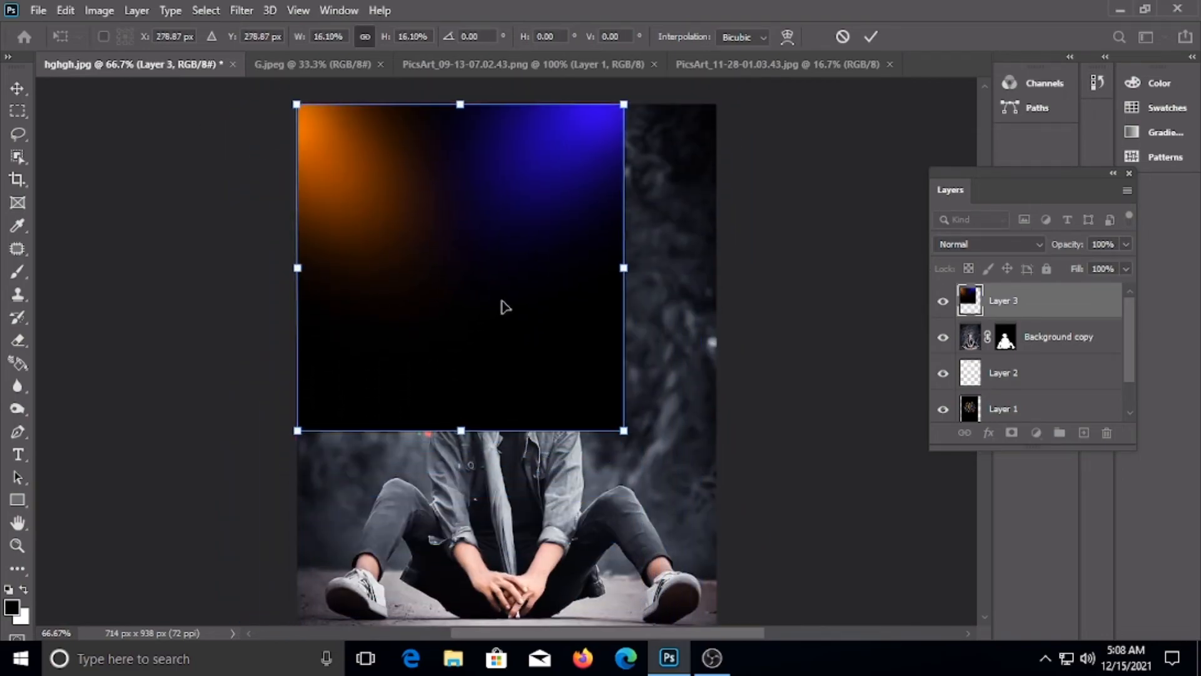
left_click_drag(624, 430, 660, 475)
left_click_drag(684, 515, 704, 533)
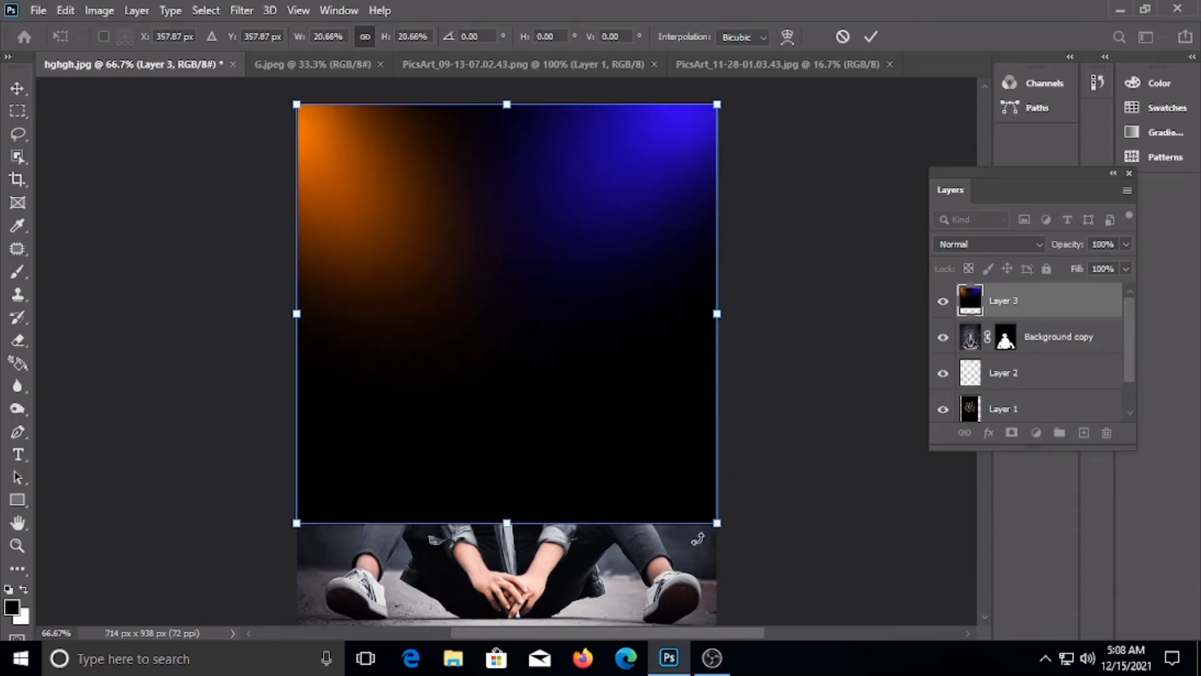
left_click(871, 38)
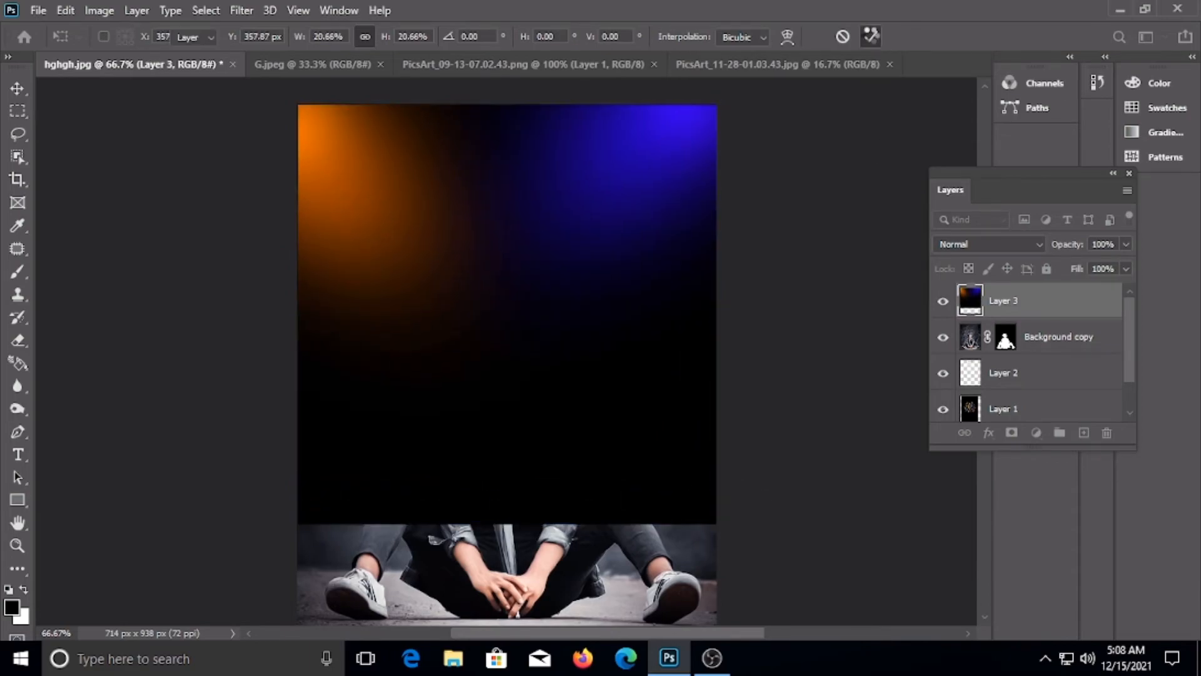
Set the orange and blue light layer's blend mode to Screen.
left_click(1024, 247)
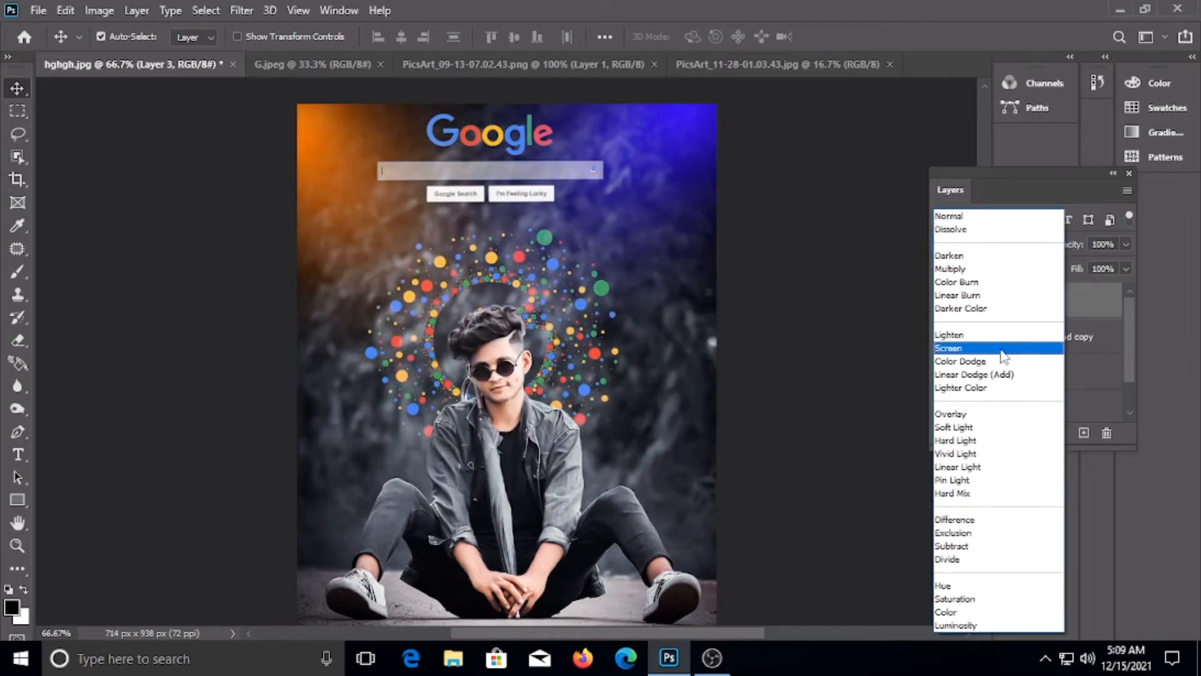
left_click(1001, 348)
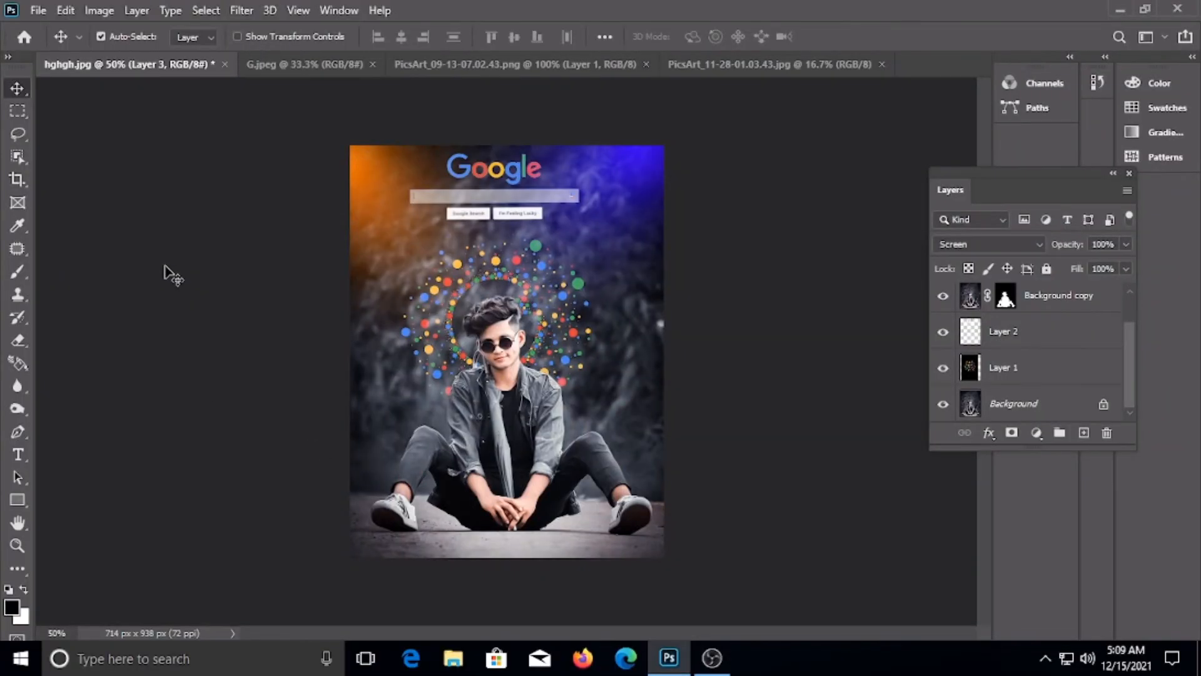
Save the composite on the computer as a JPEG named rfsfff with Maximum quality 12 and progressive format.
left_click(38, 10)
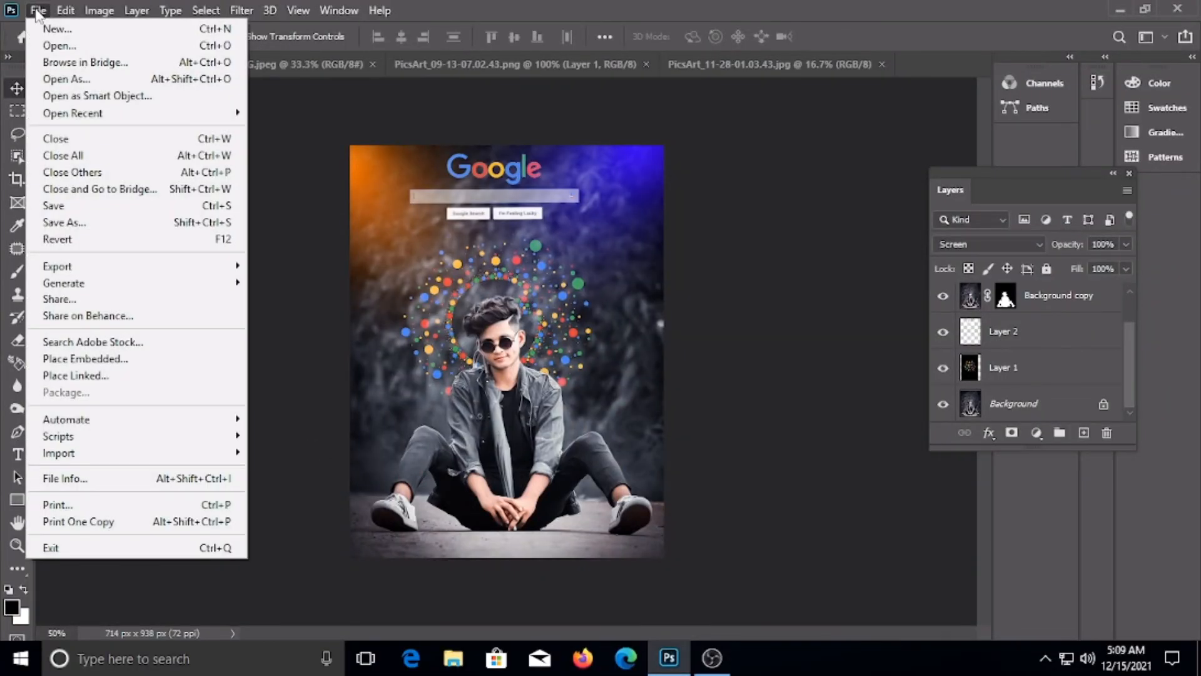
left_click(132, 225)
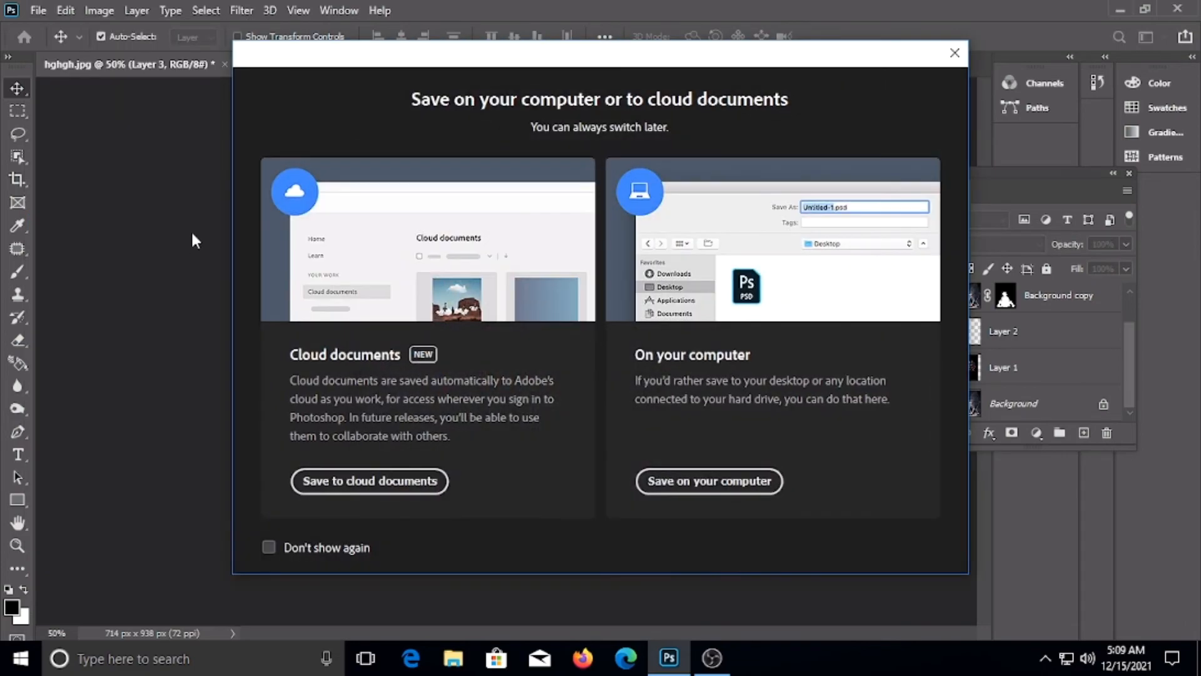
left_click(736, 480)
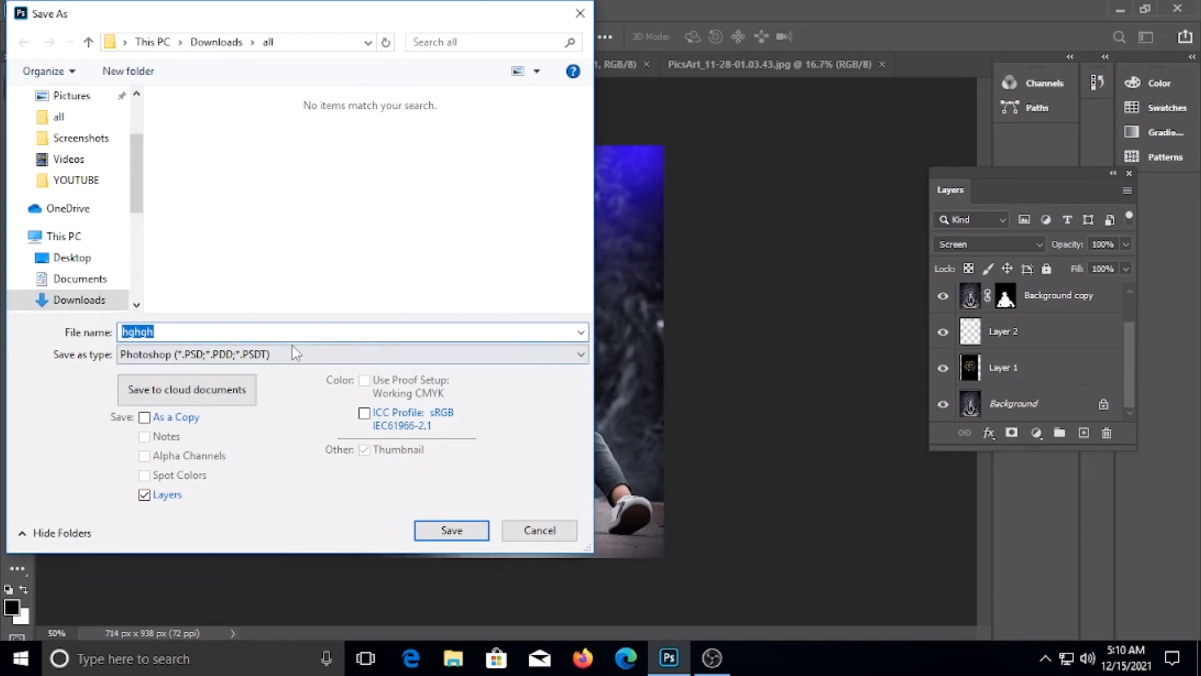
left_click(303, 357)
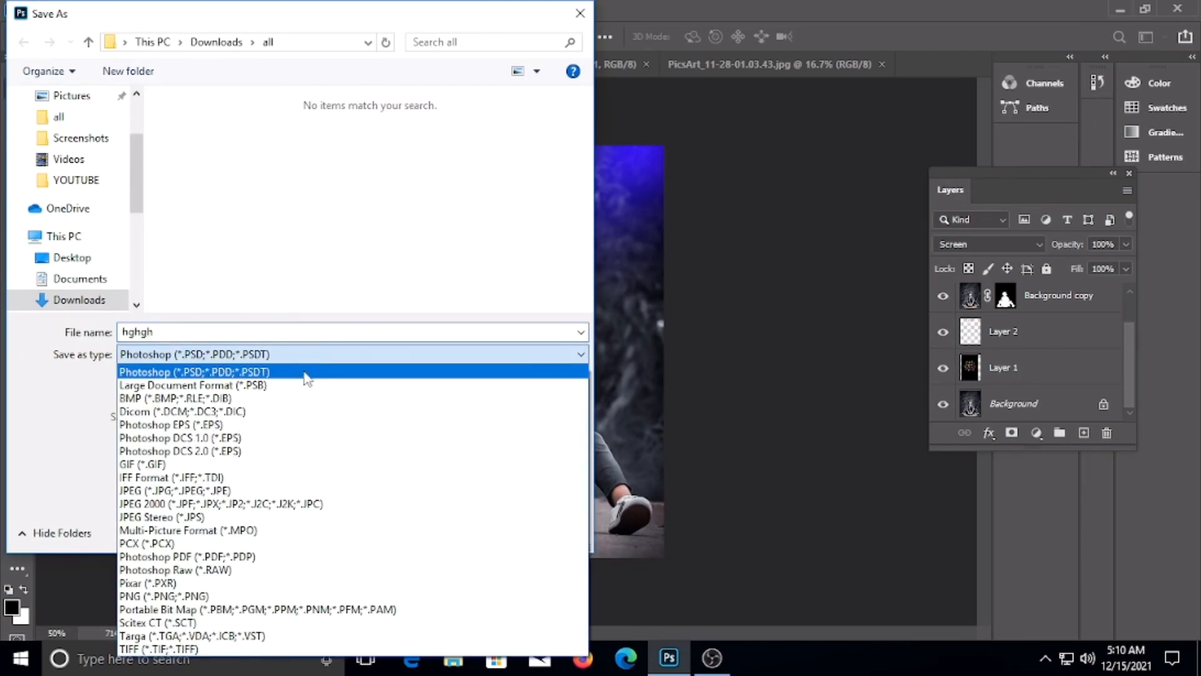
left_click(308, 490)
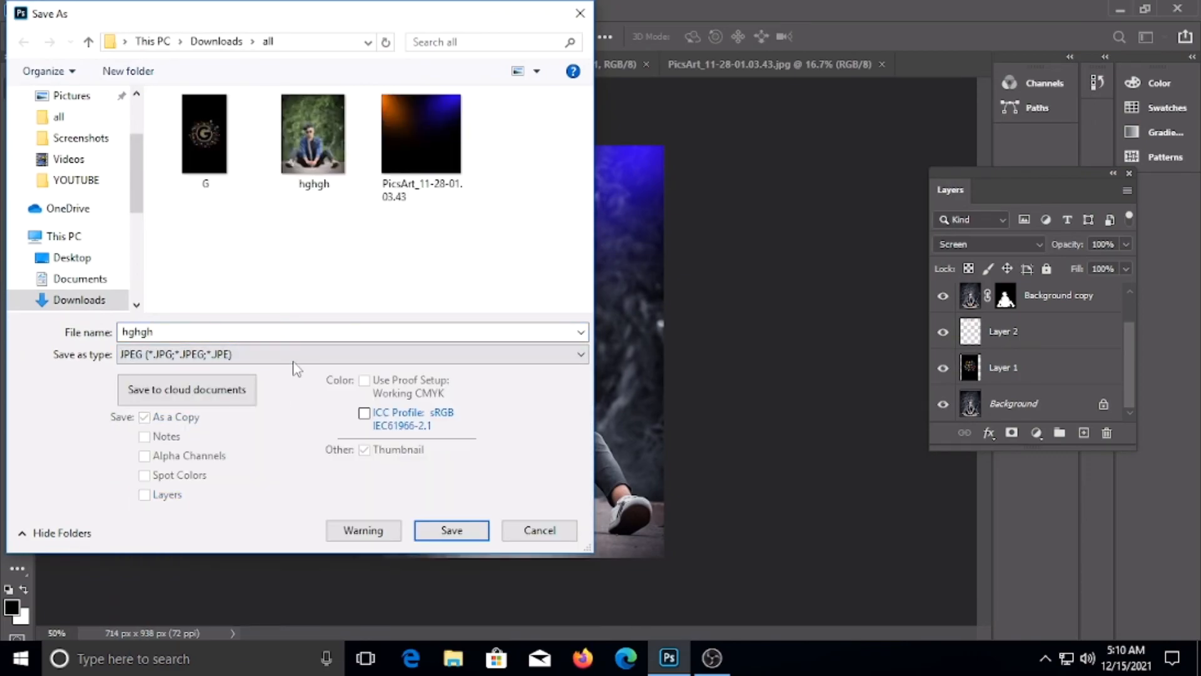
left_click(293, 337)
type("rfsfff")
left_click(452, 530)
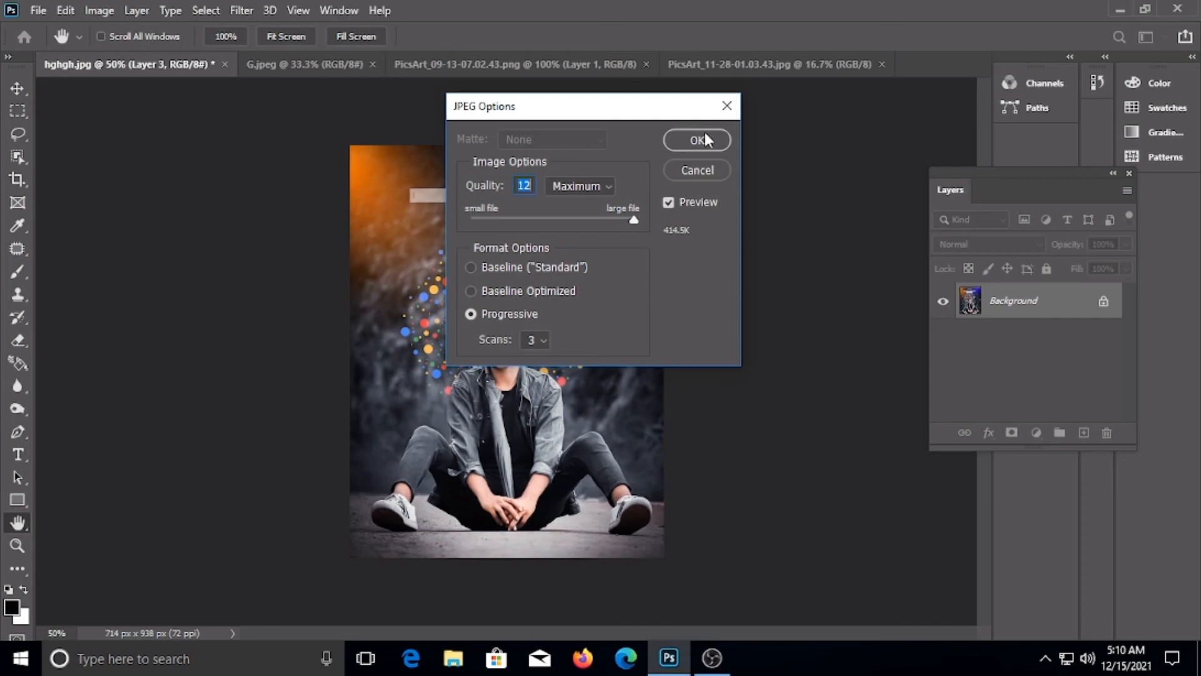
left_click(704, 139)
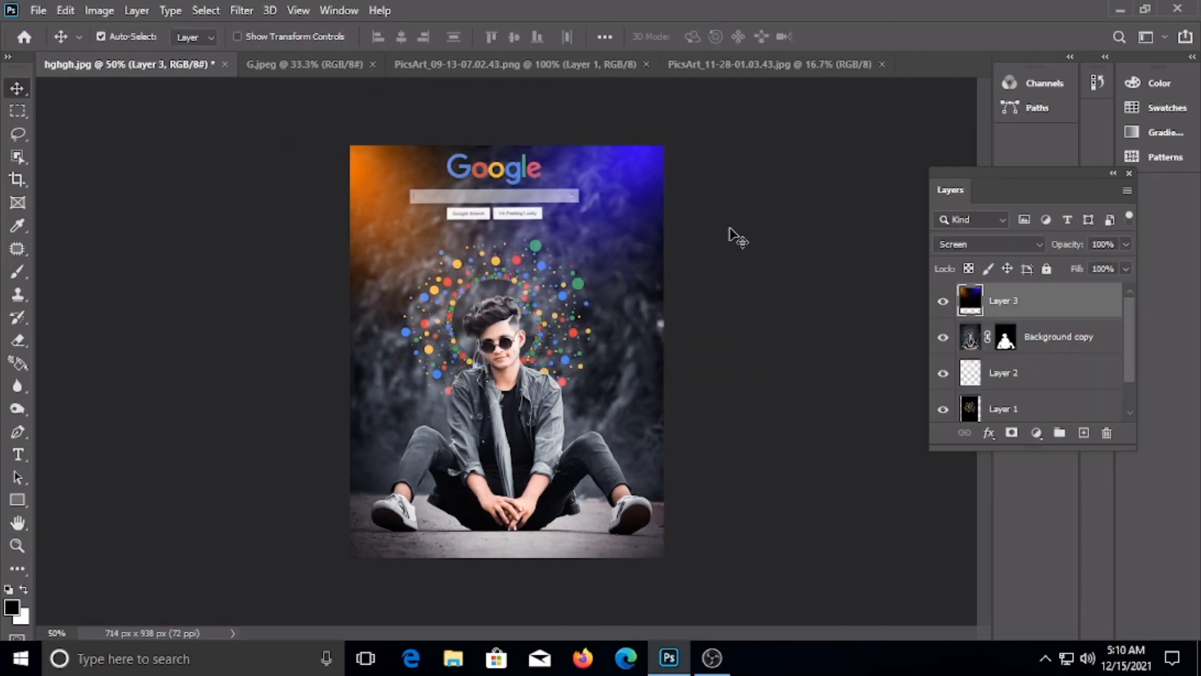